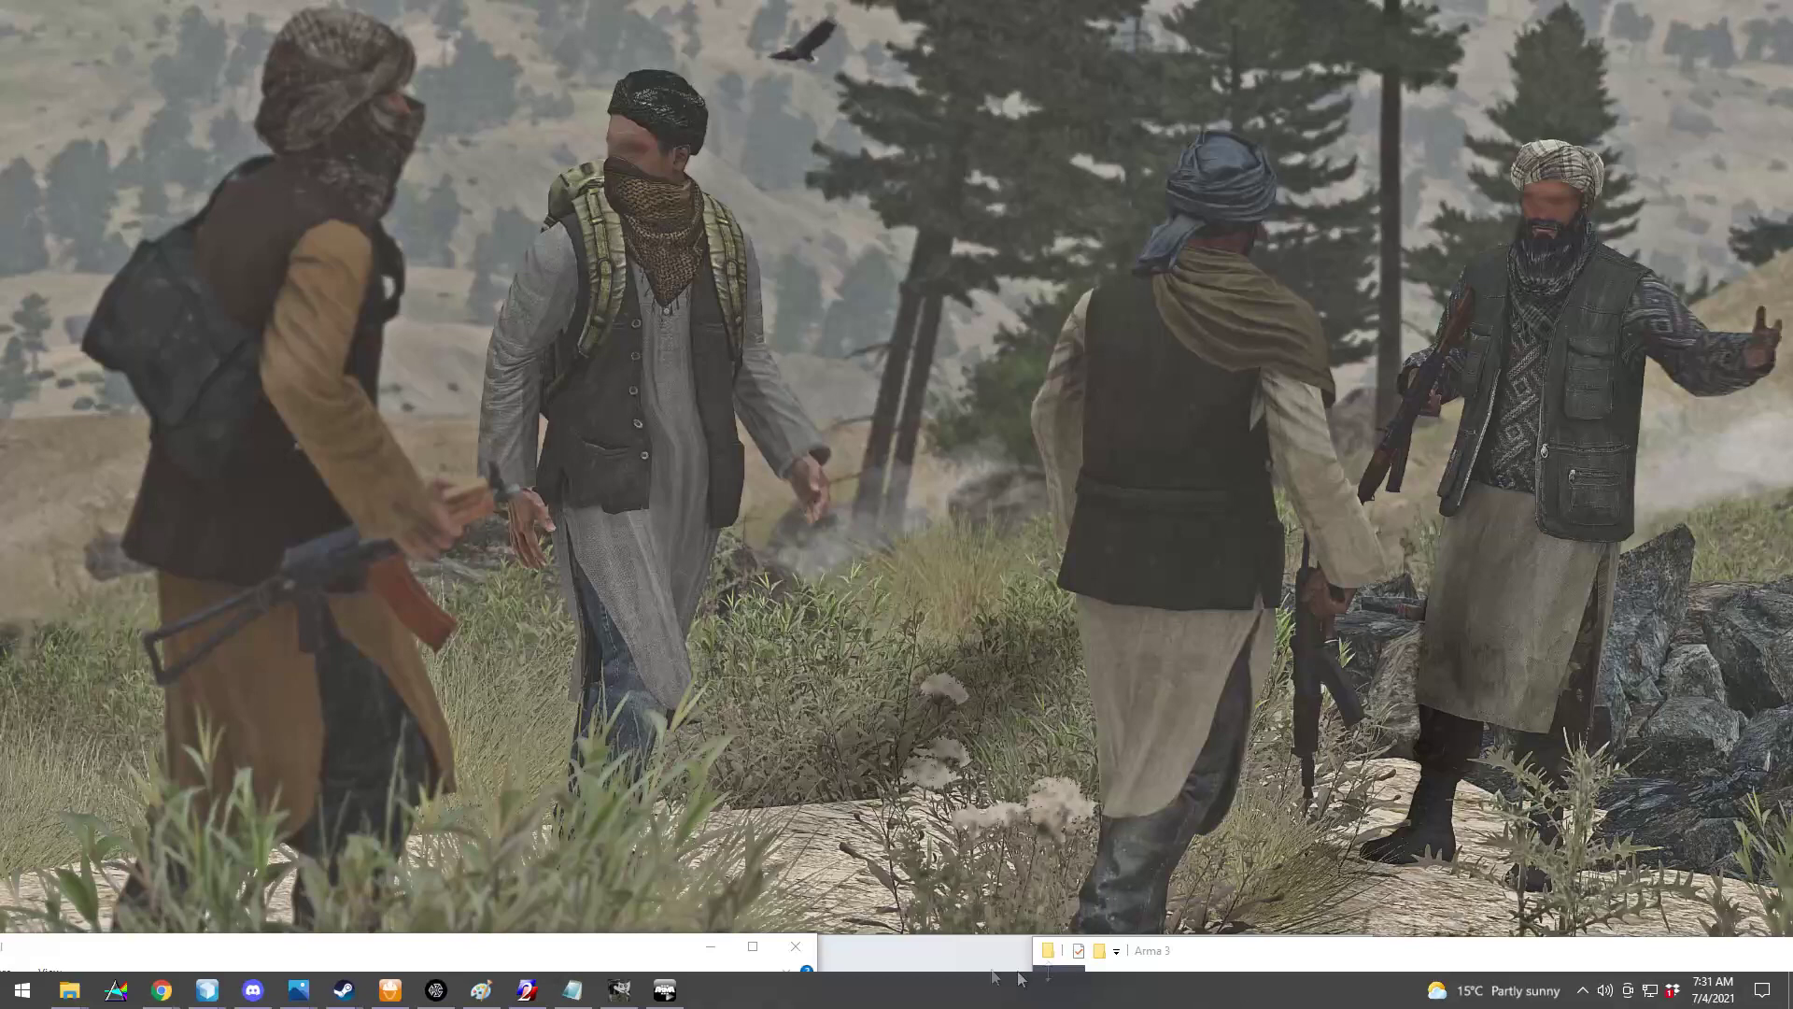
Step: Arrange the empty Tutorial folder and the Arma 3 game directory windows side by side
click(543, 948)
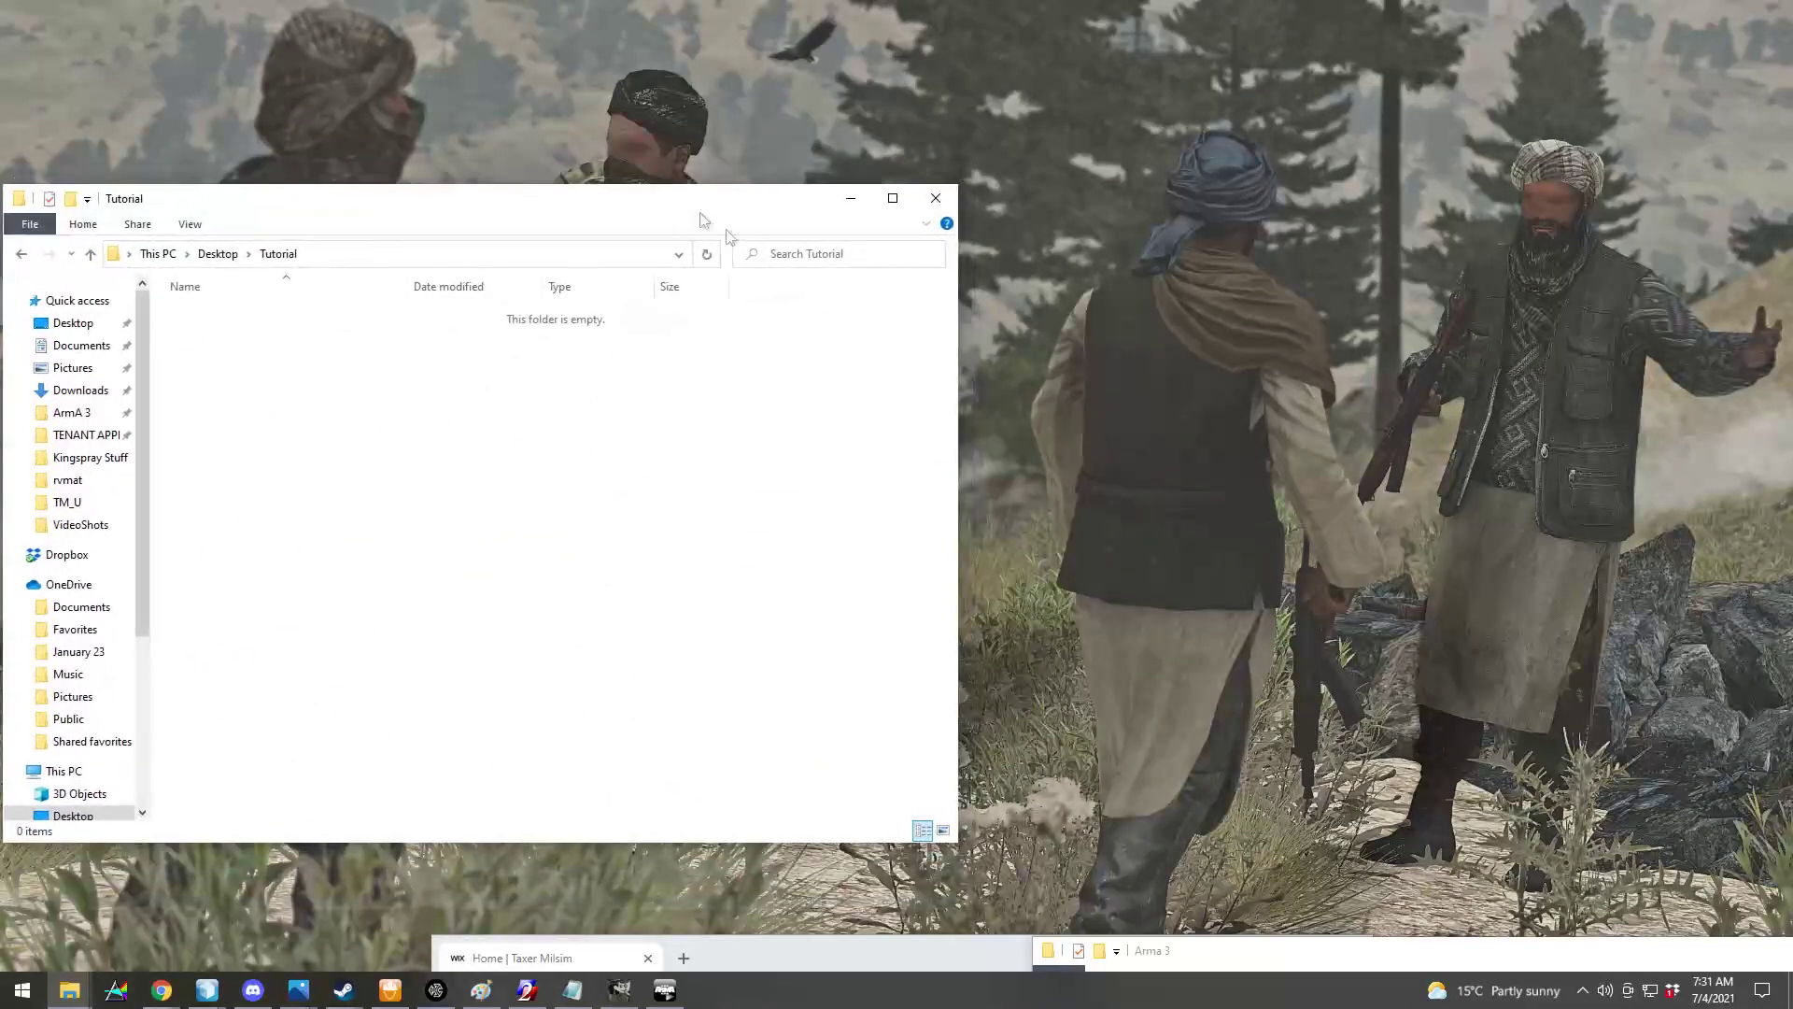
click(1558, 965)
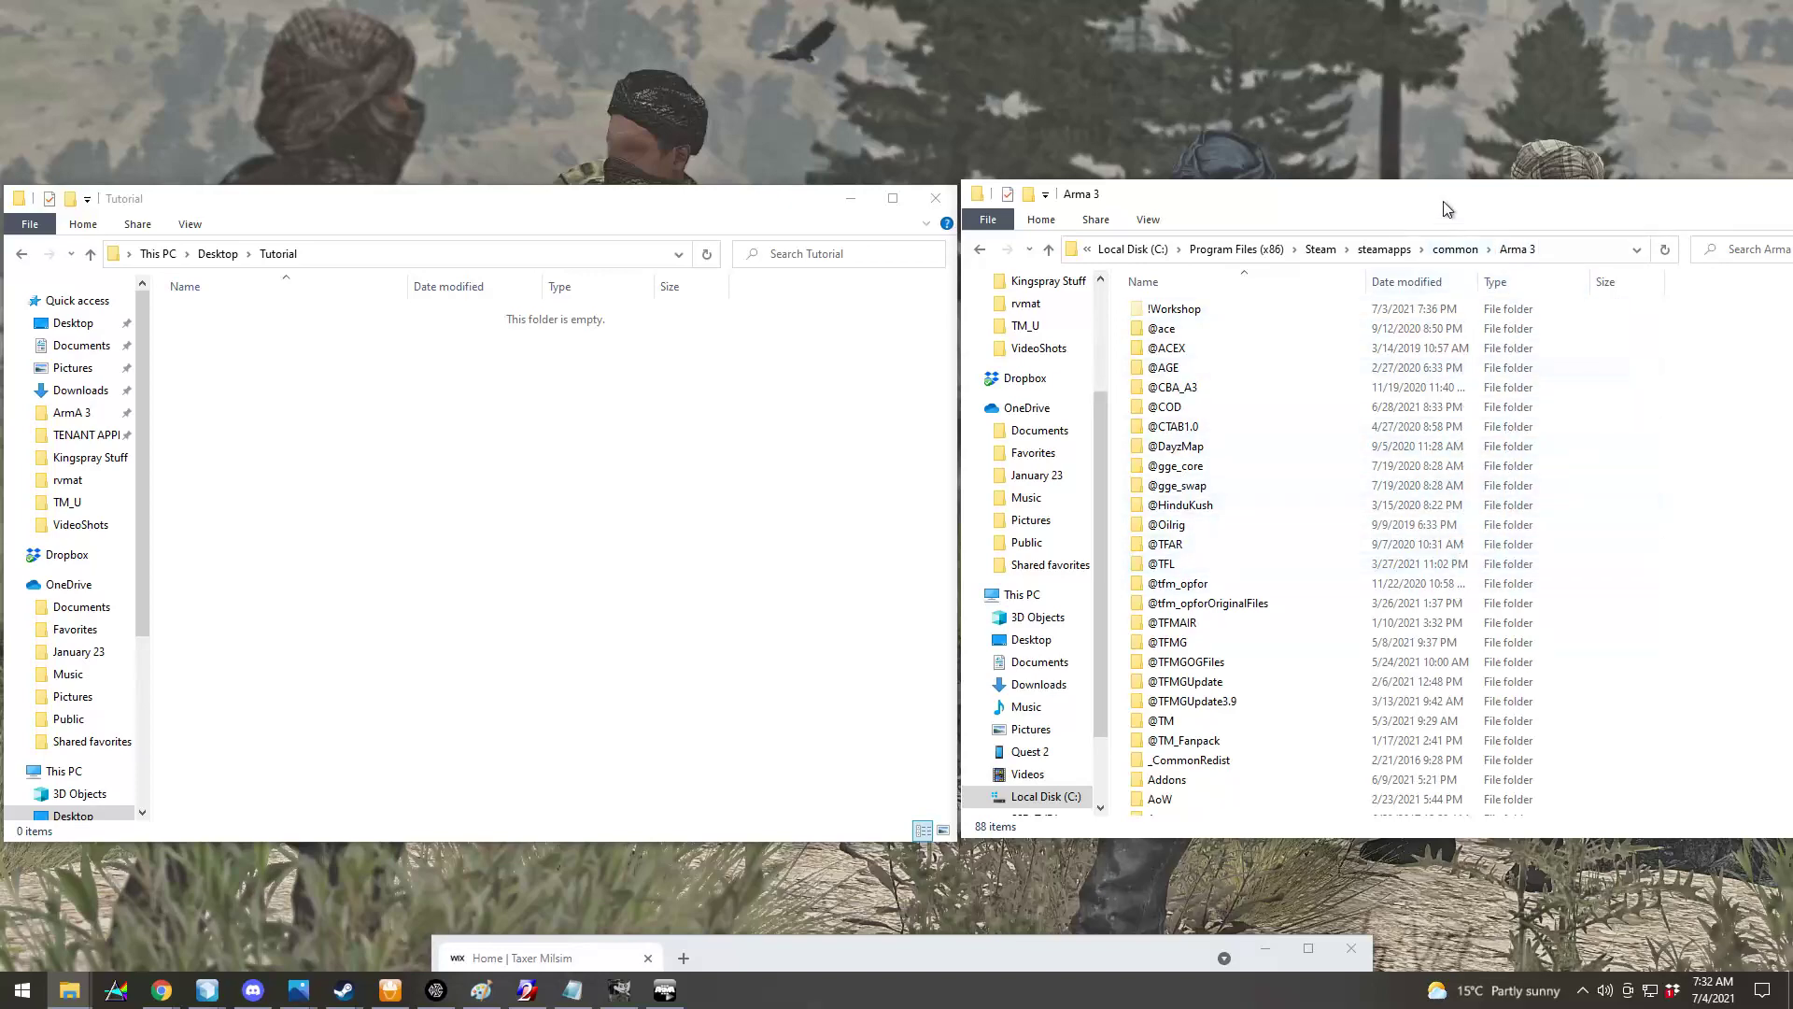
drag(1444, 209, 1449, 215)
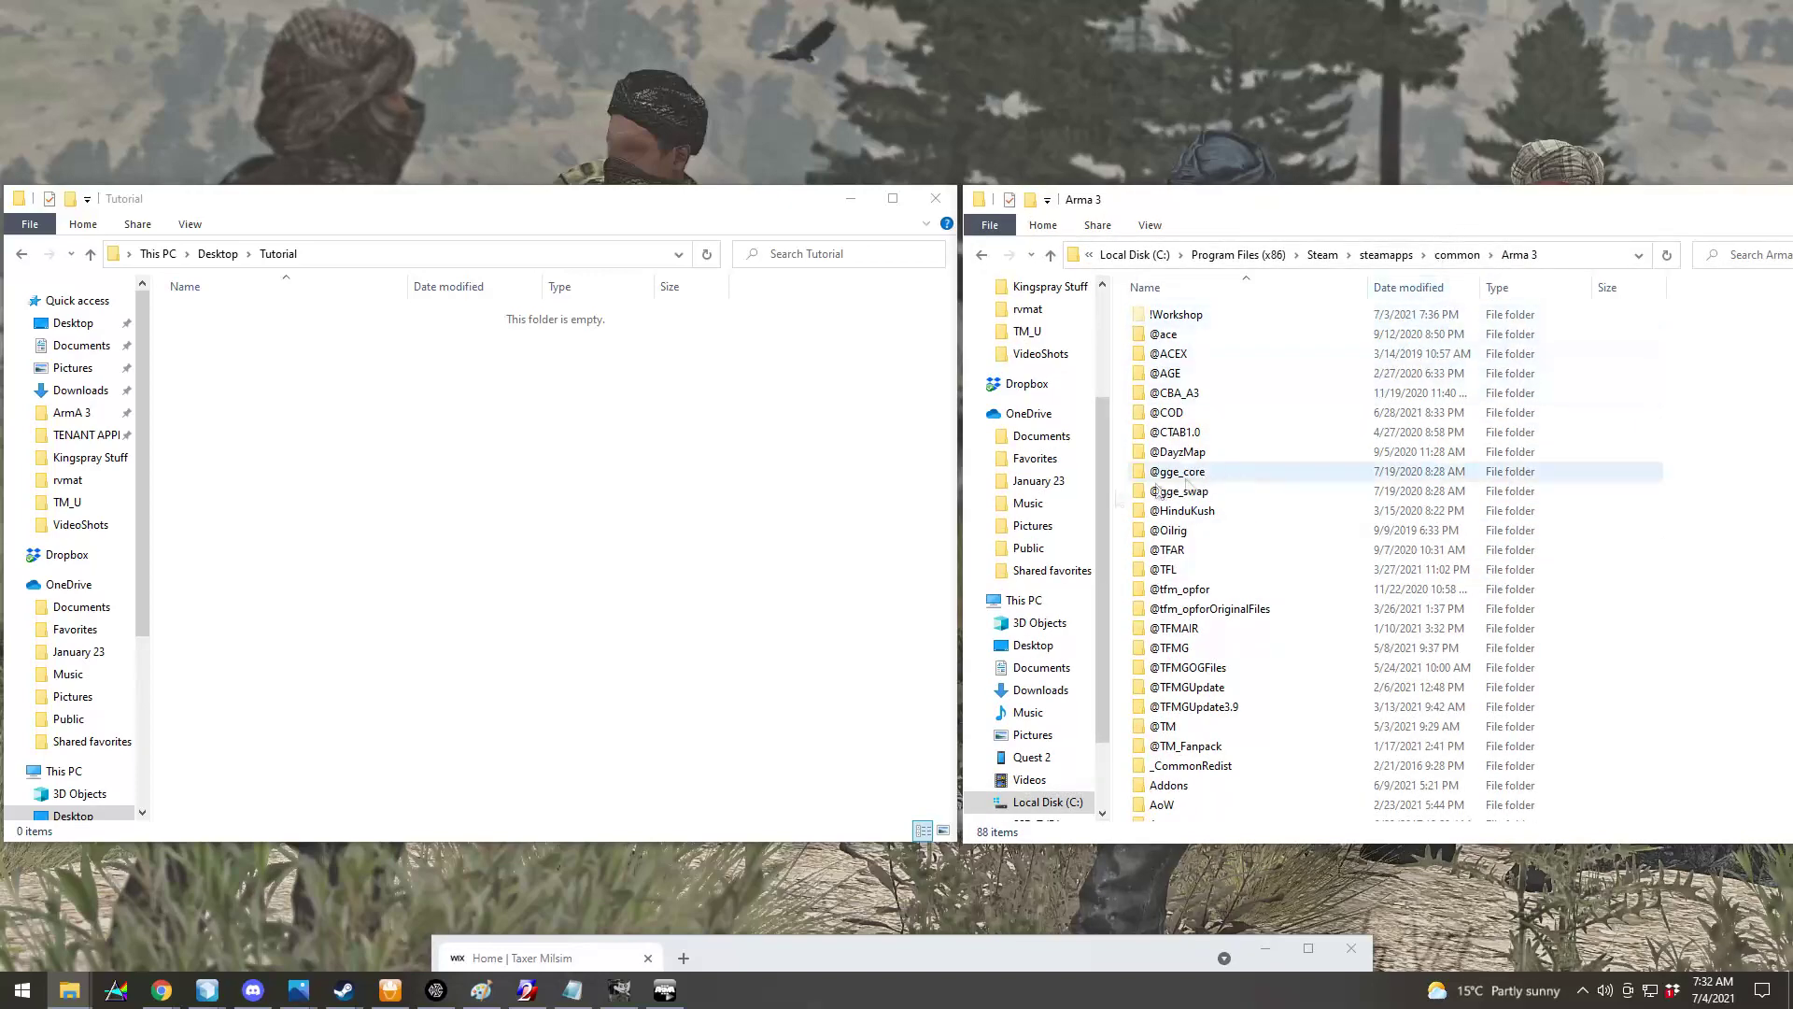
right_click(280, 399)
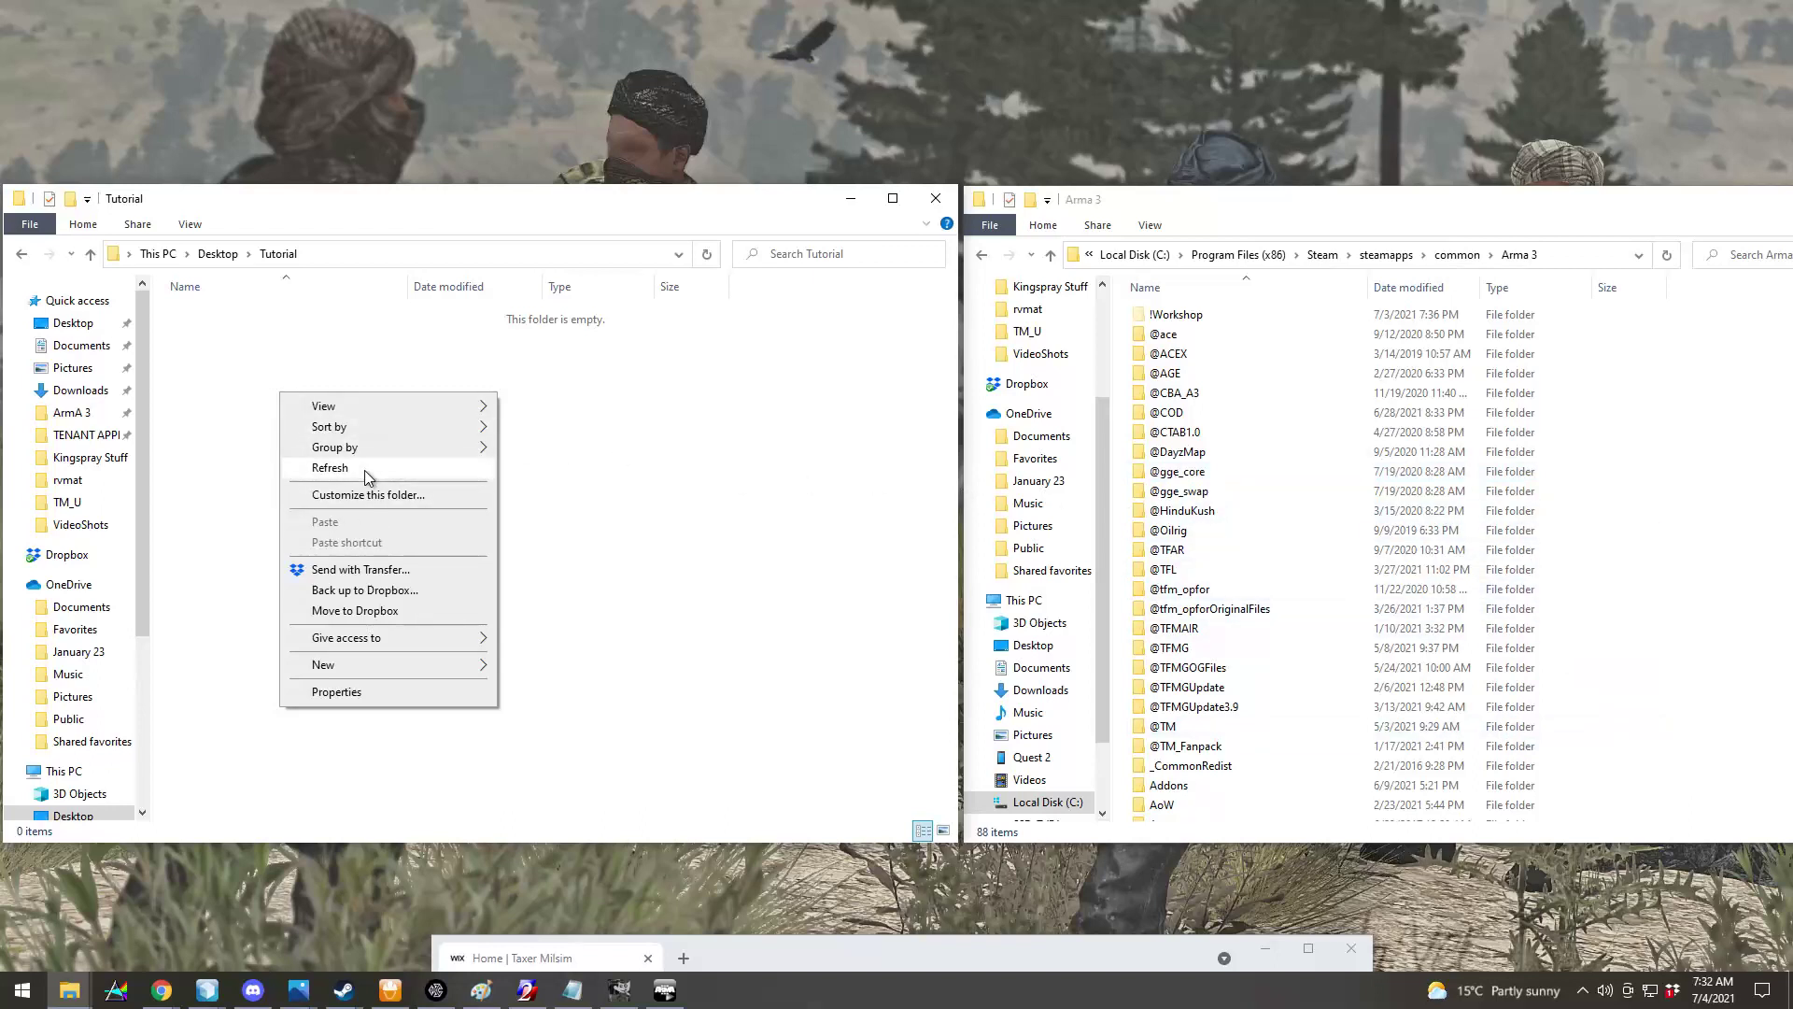
mouse_move(378, 664)
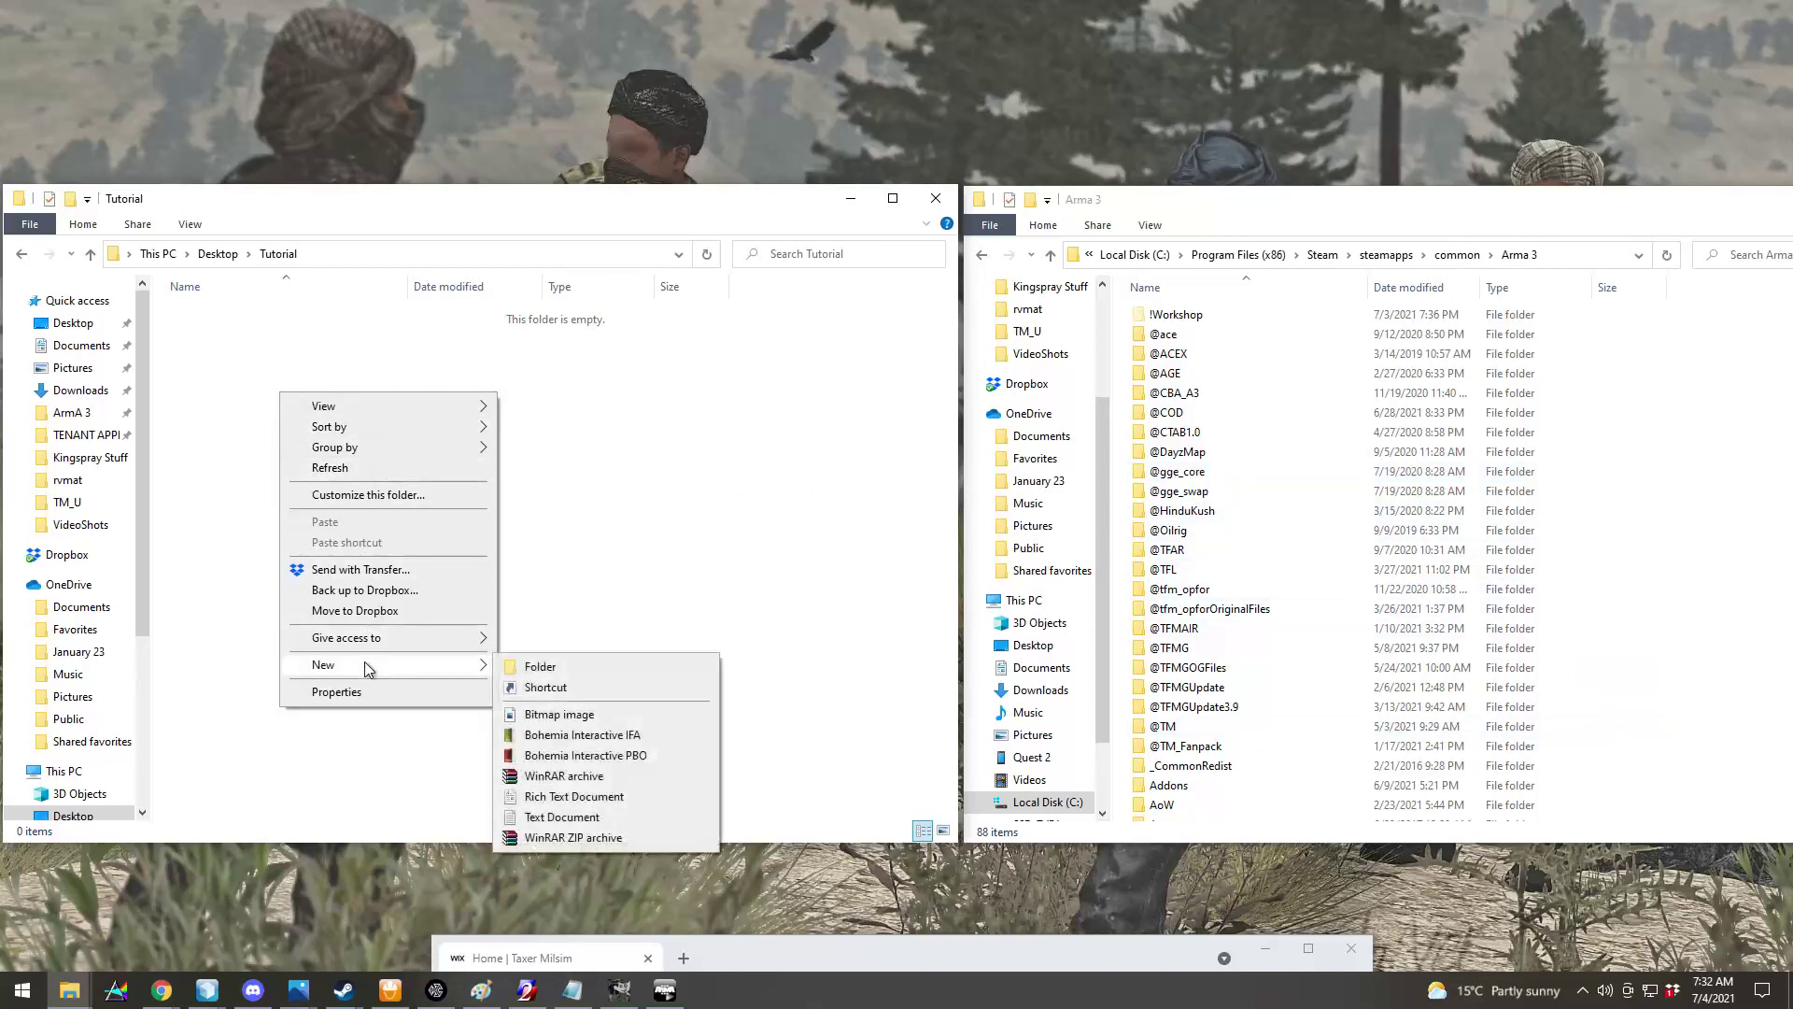
click(567, 665)
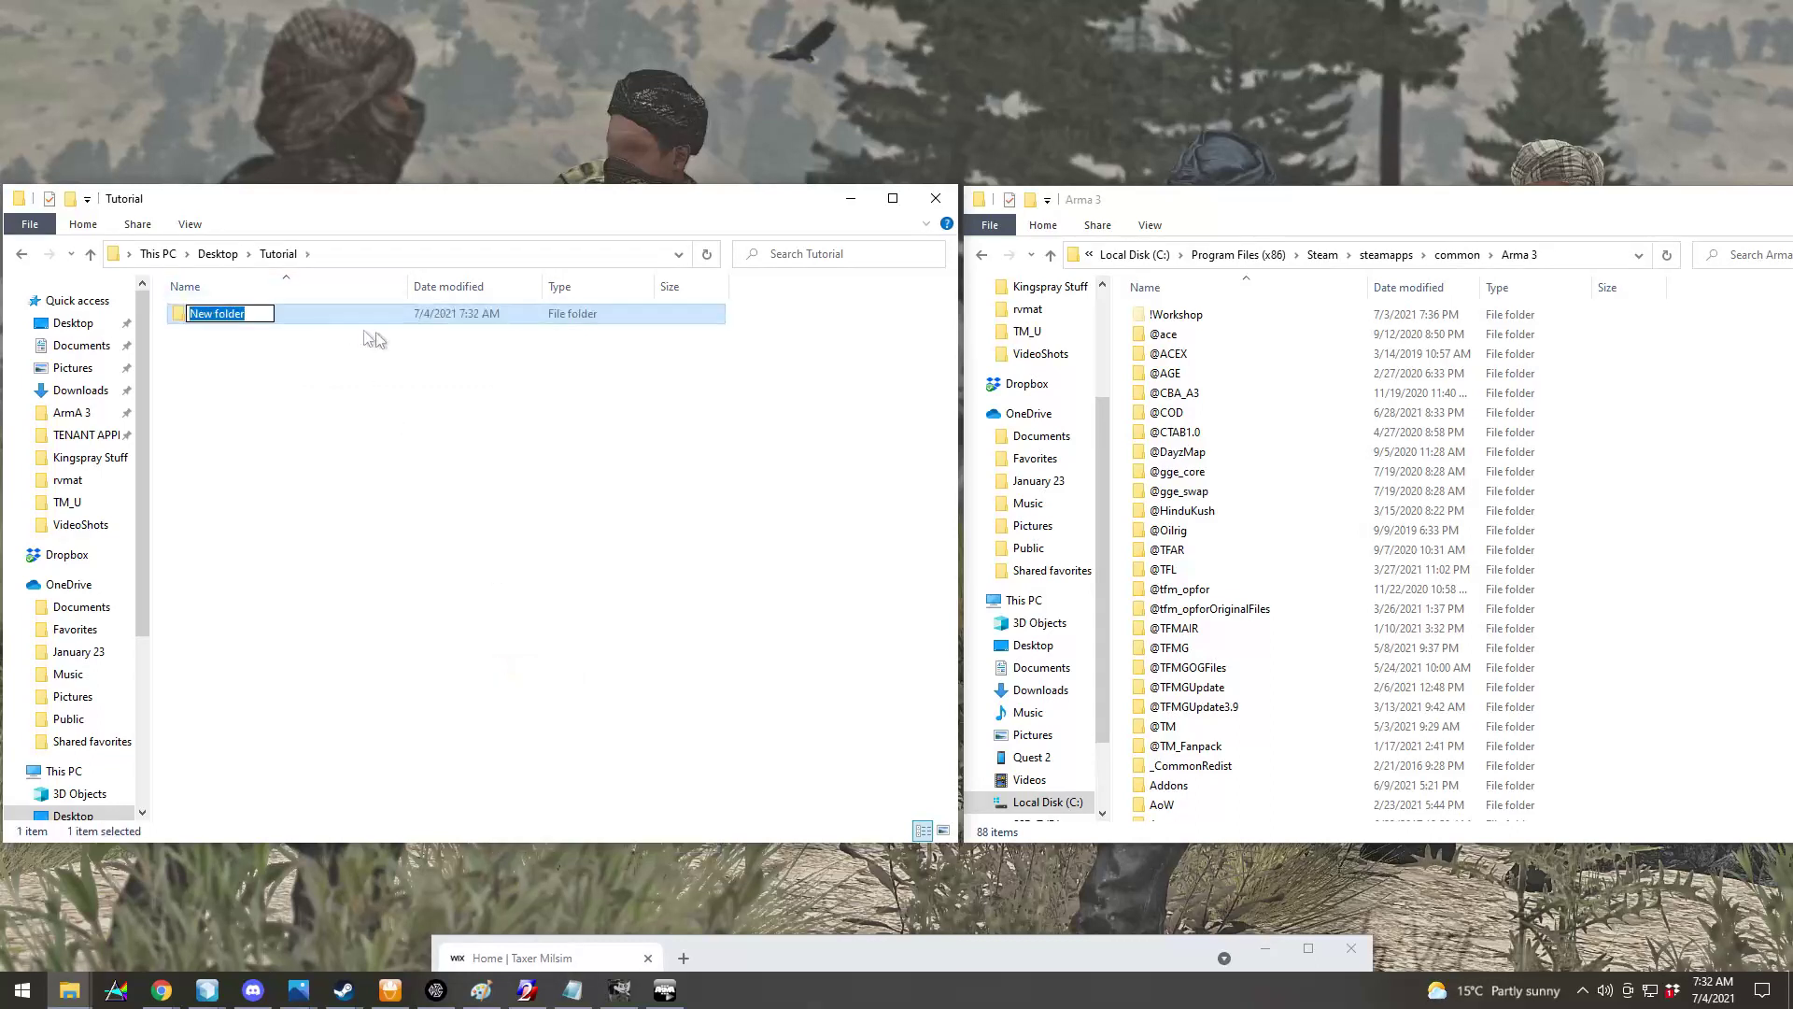
text(@)
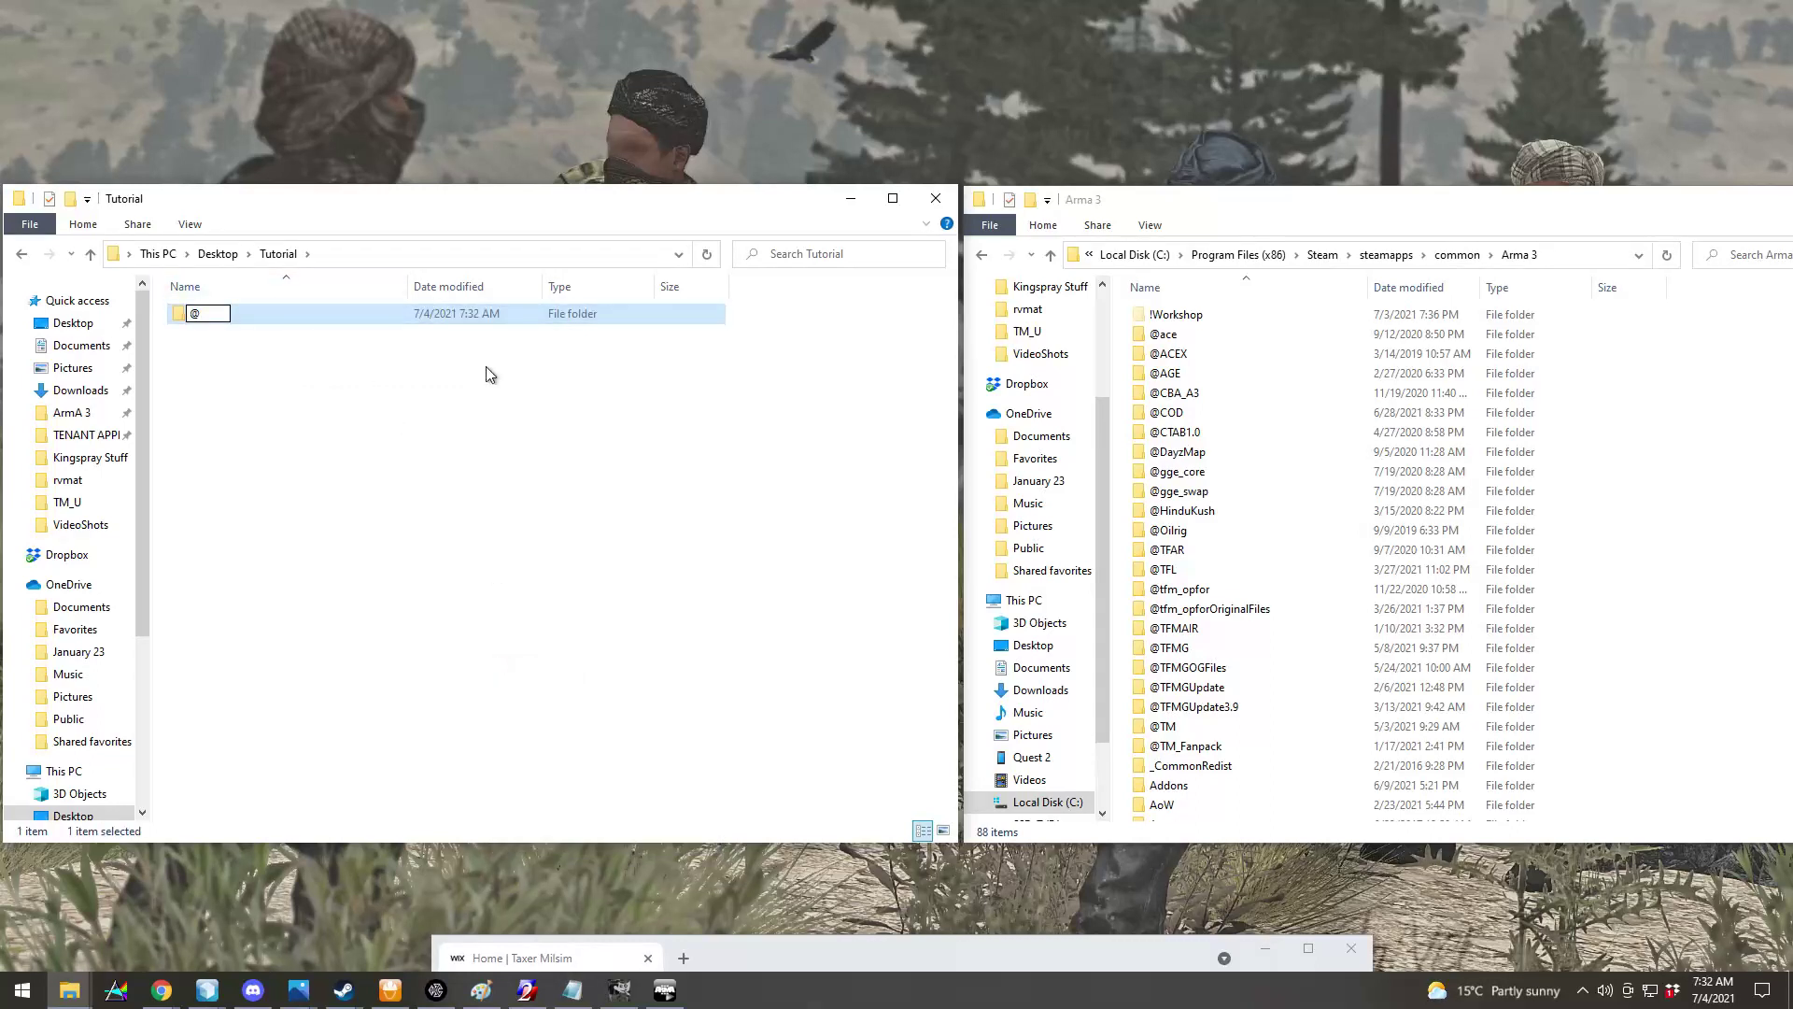
text(Mods)
key(Return)
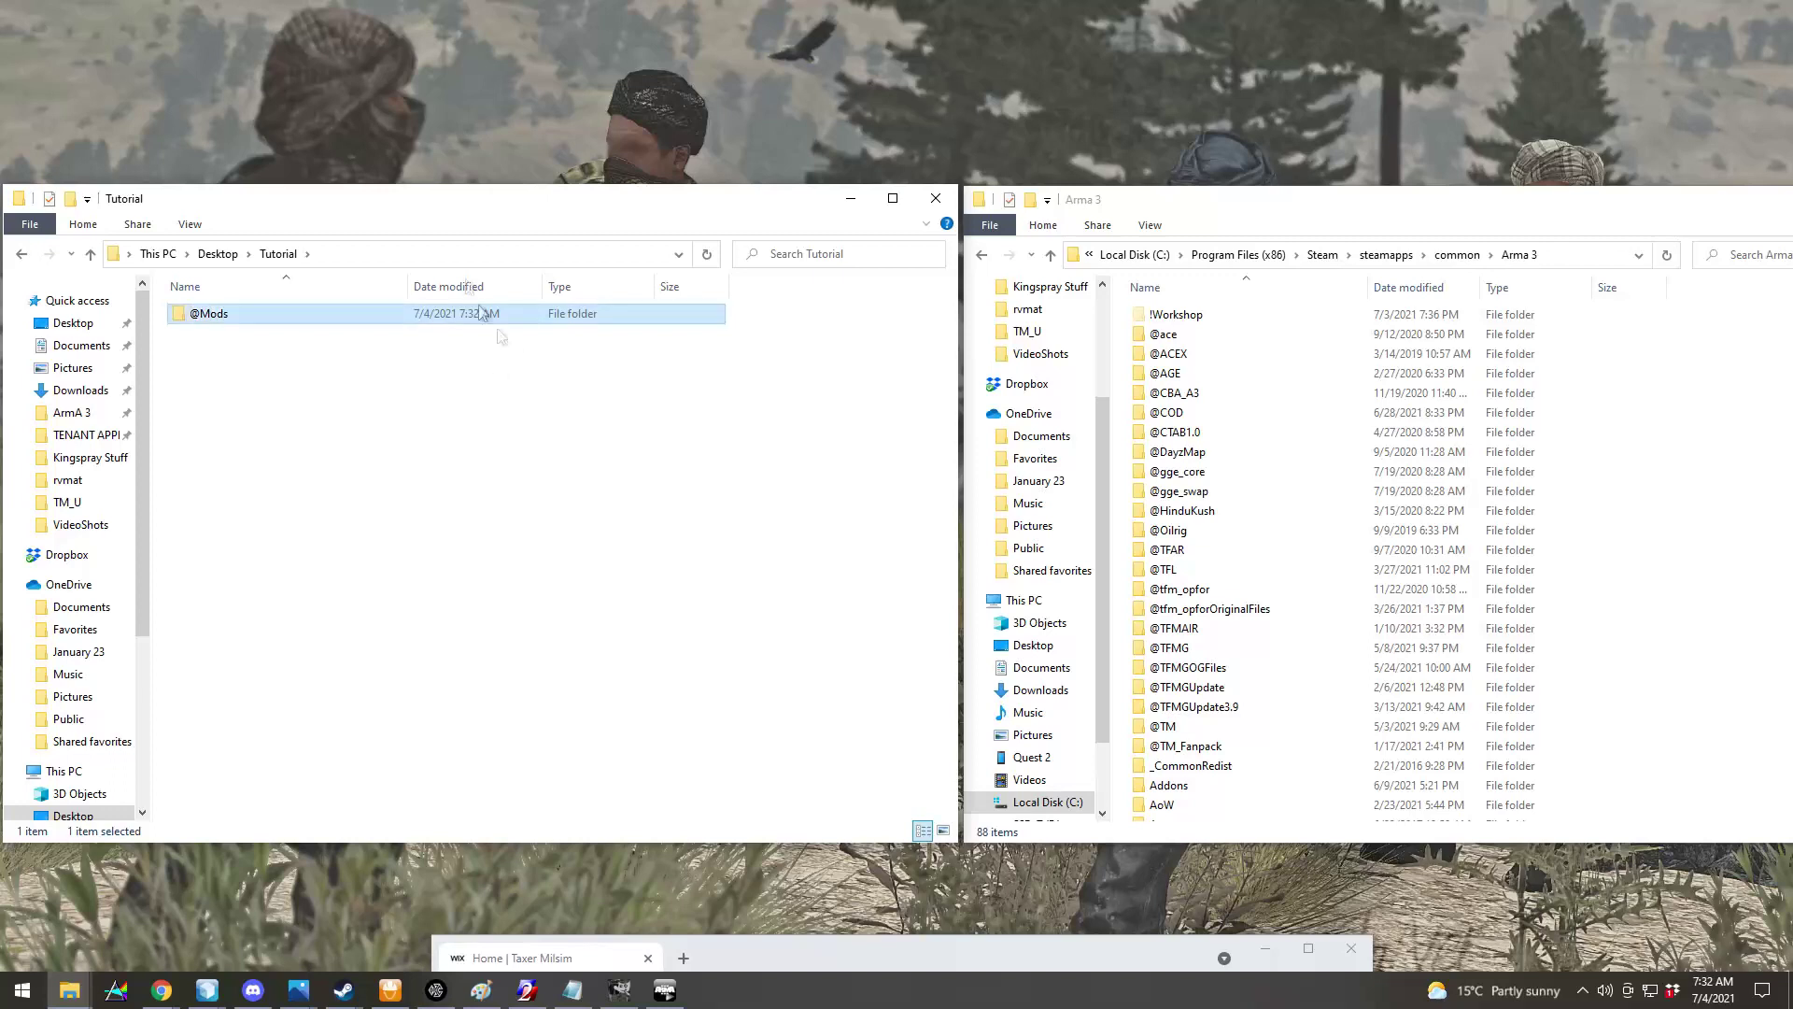
double_click(244, 313)
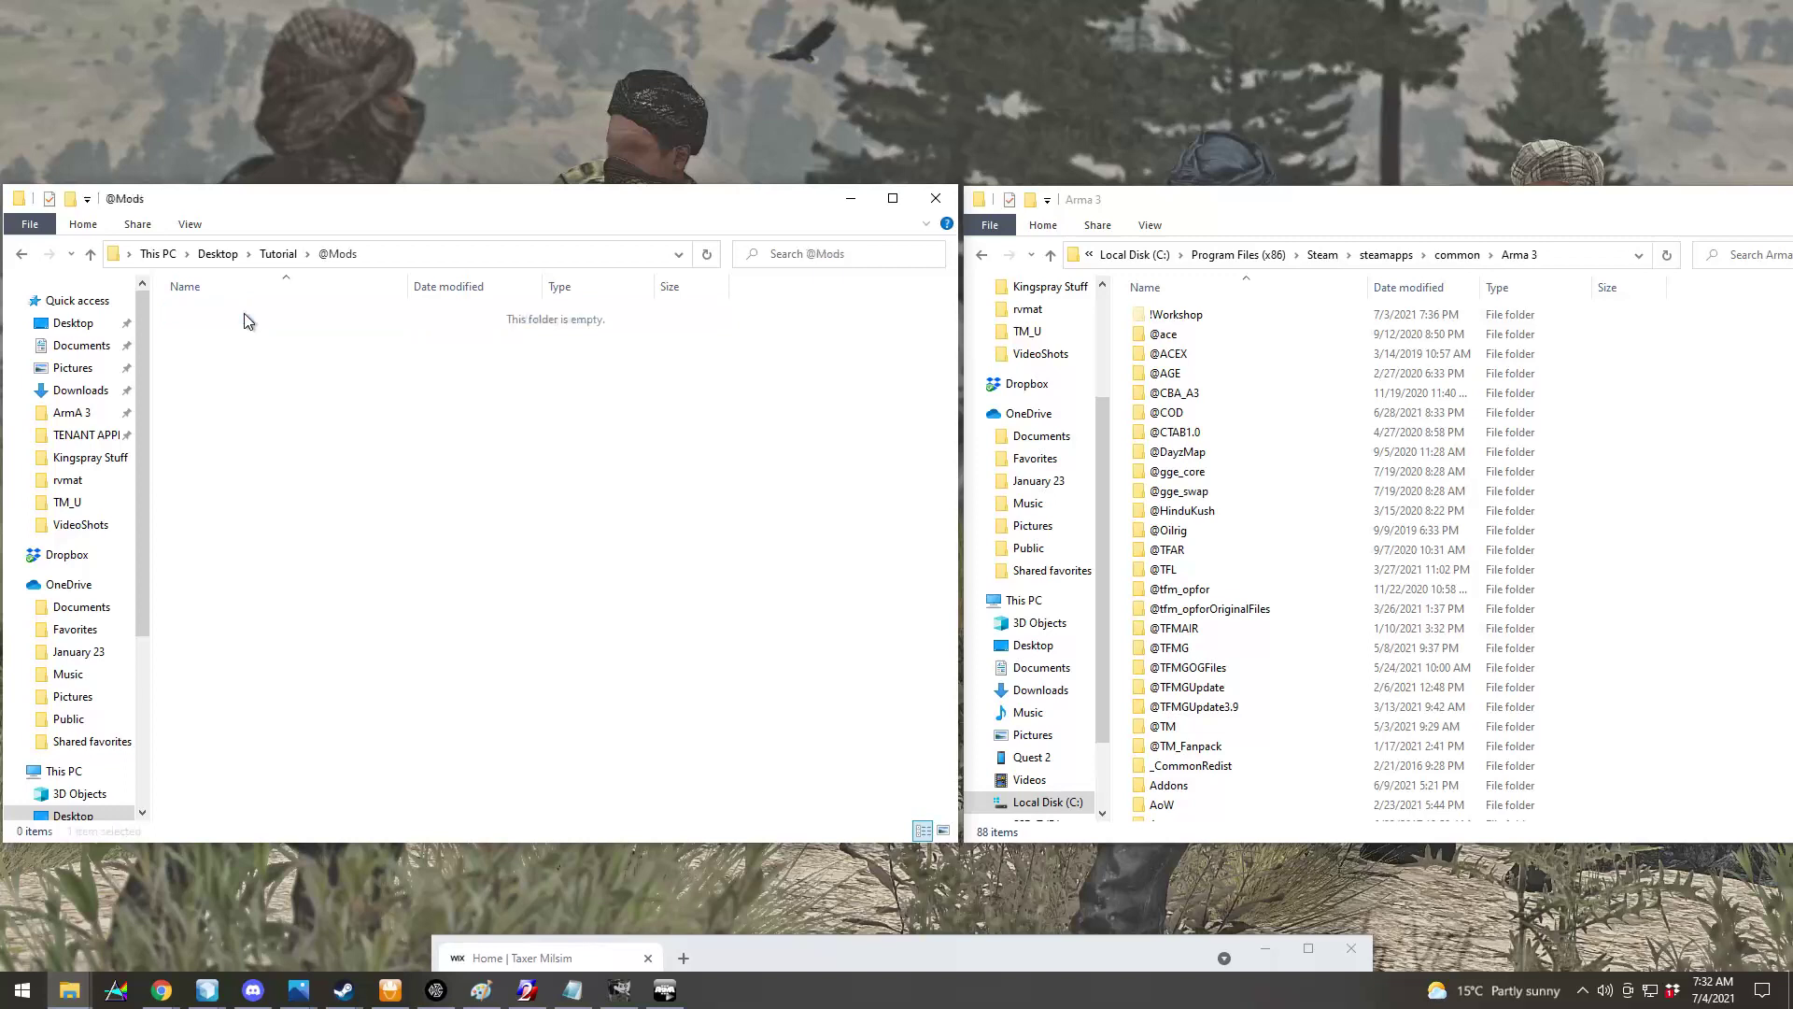
right_click(380, 398)
mouse_move(423, 683)
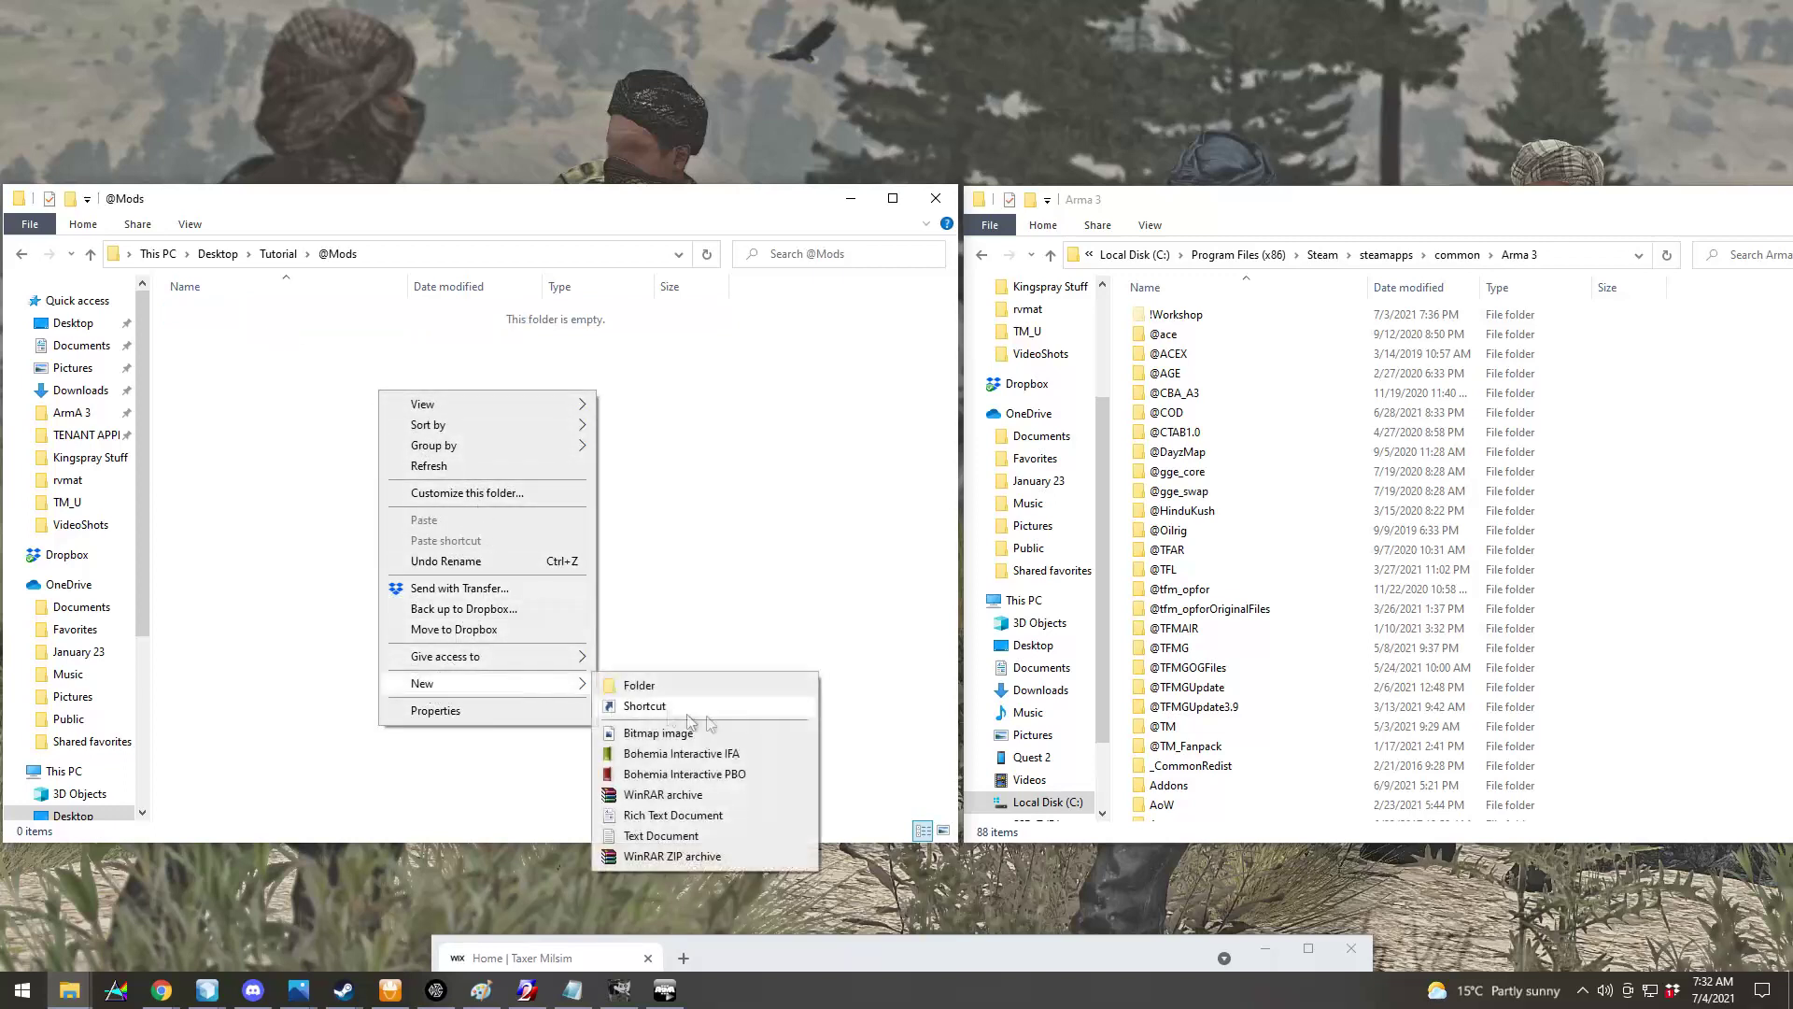
click(639, 686)
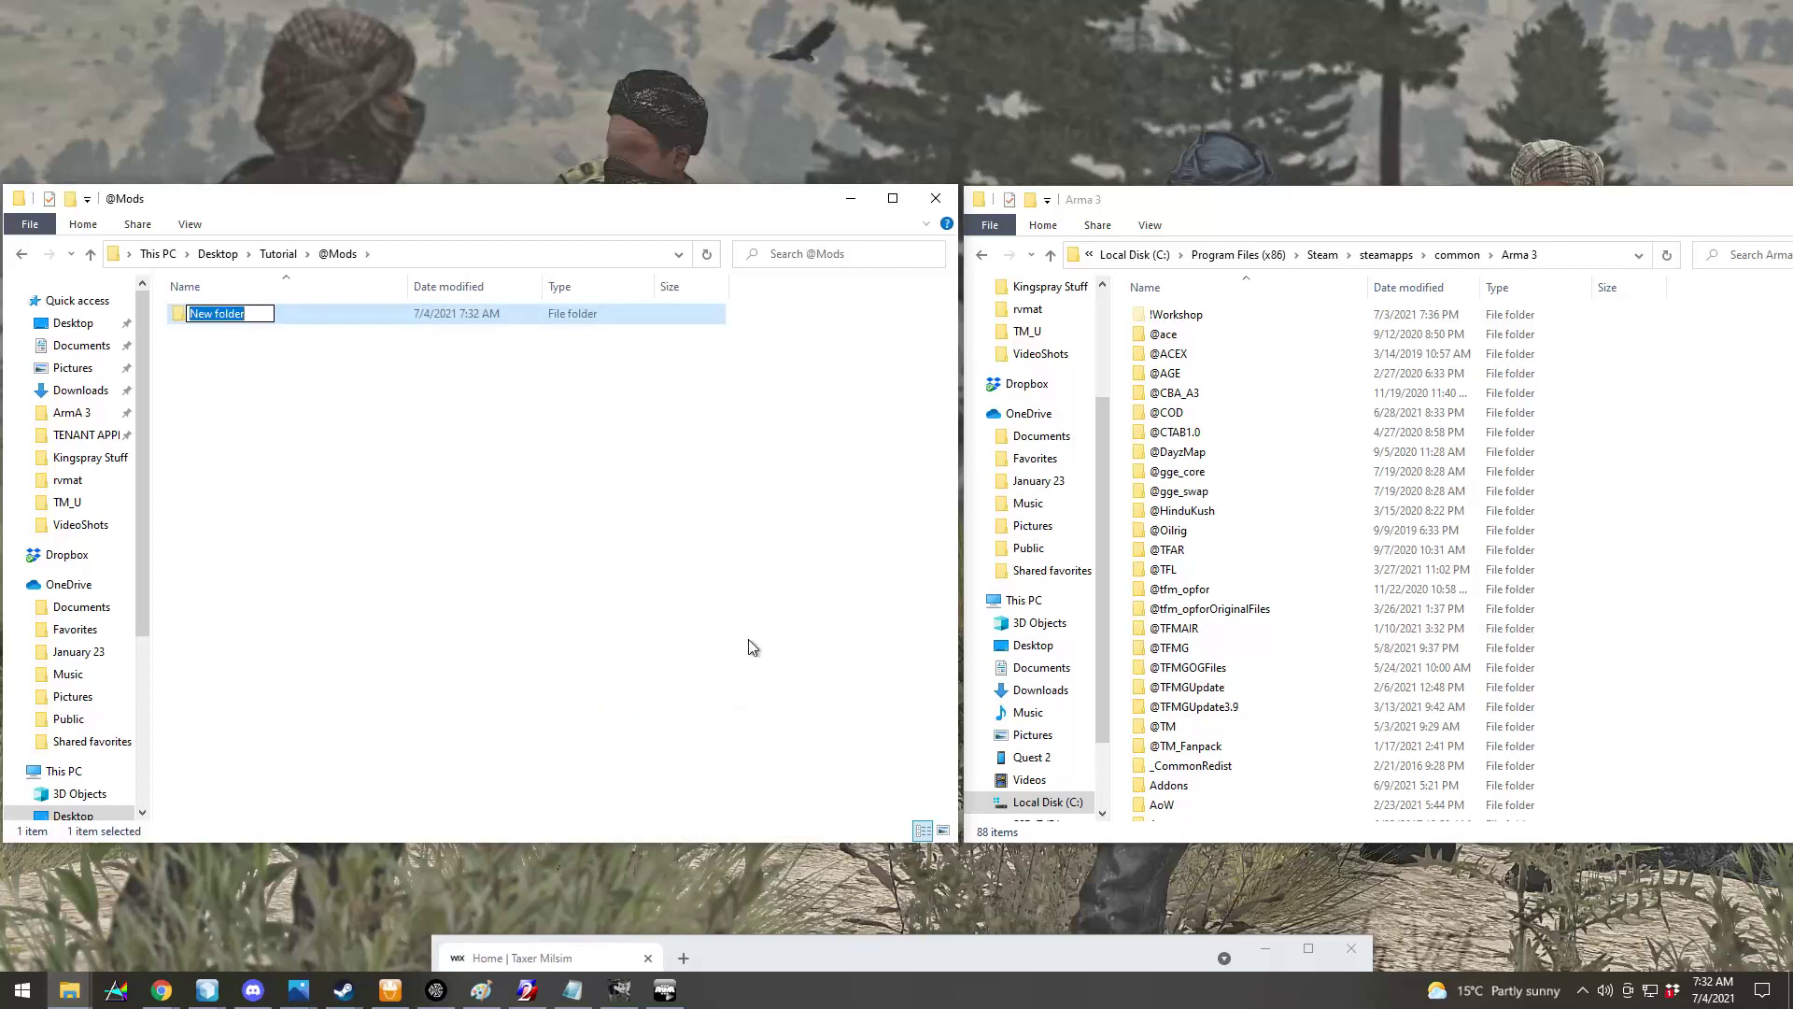
text(addons)
key(Return)
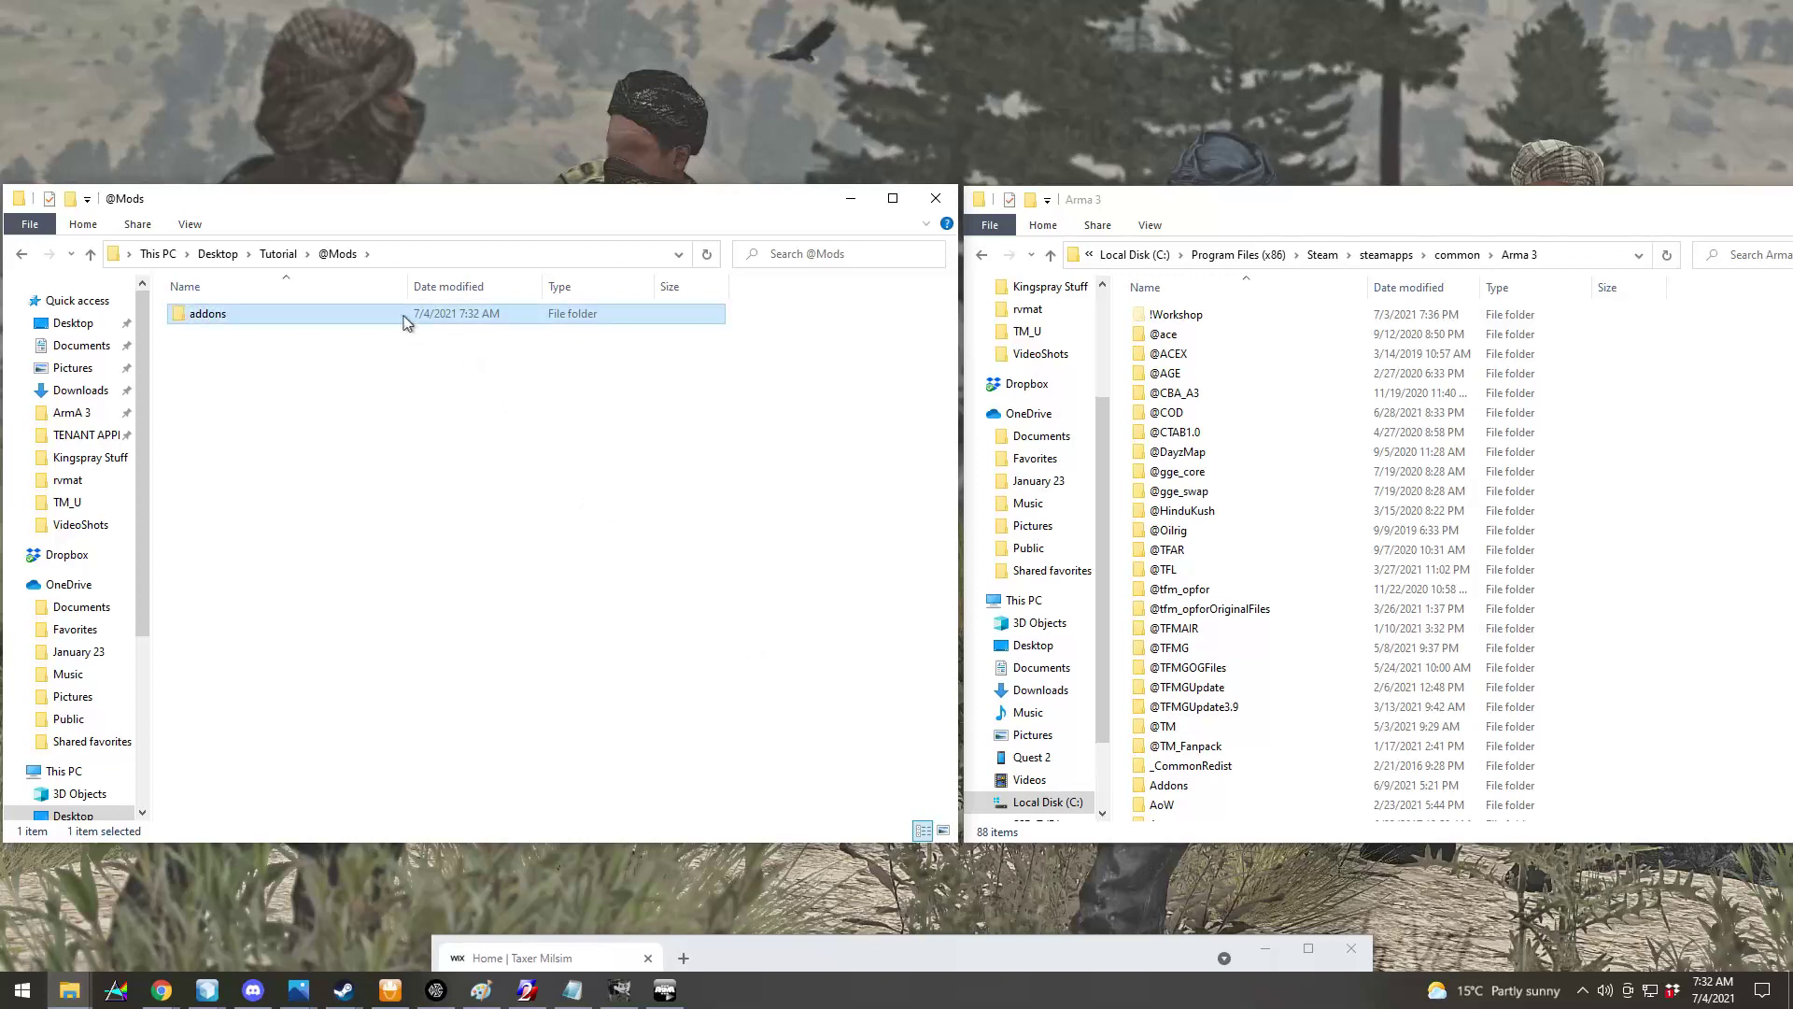
double_click(311, 316)
Step: Download TM_Bag.pbo from the mod site's Google Drive link, accepting the virus-scan warning
drag(931, 956, 924, 936)
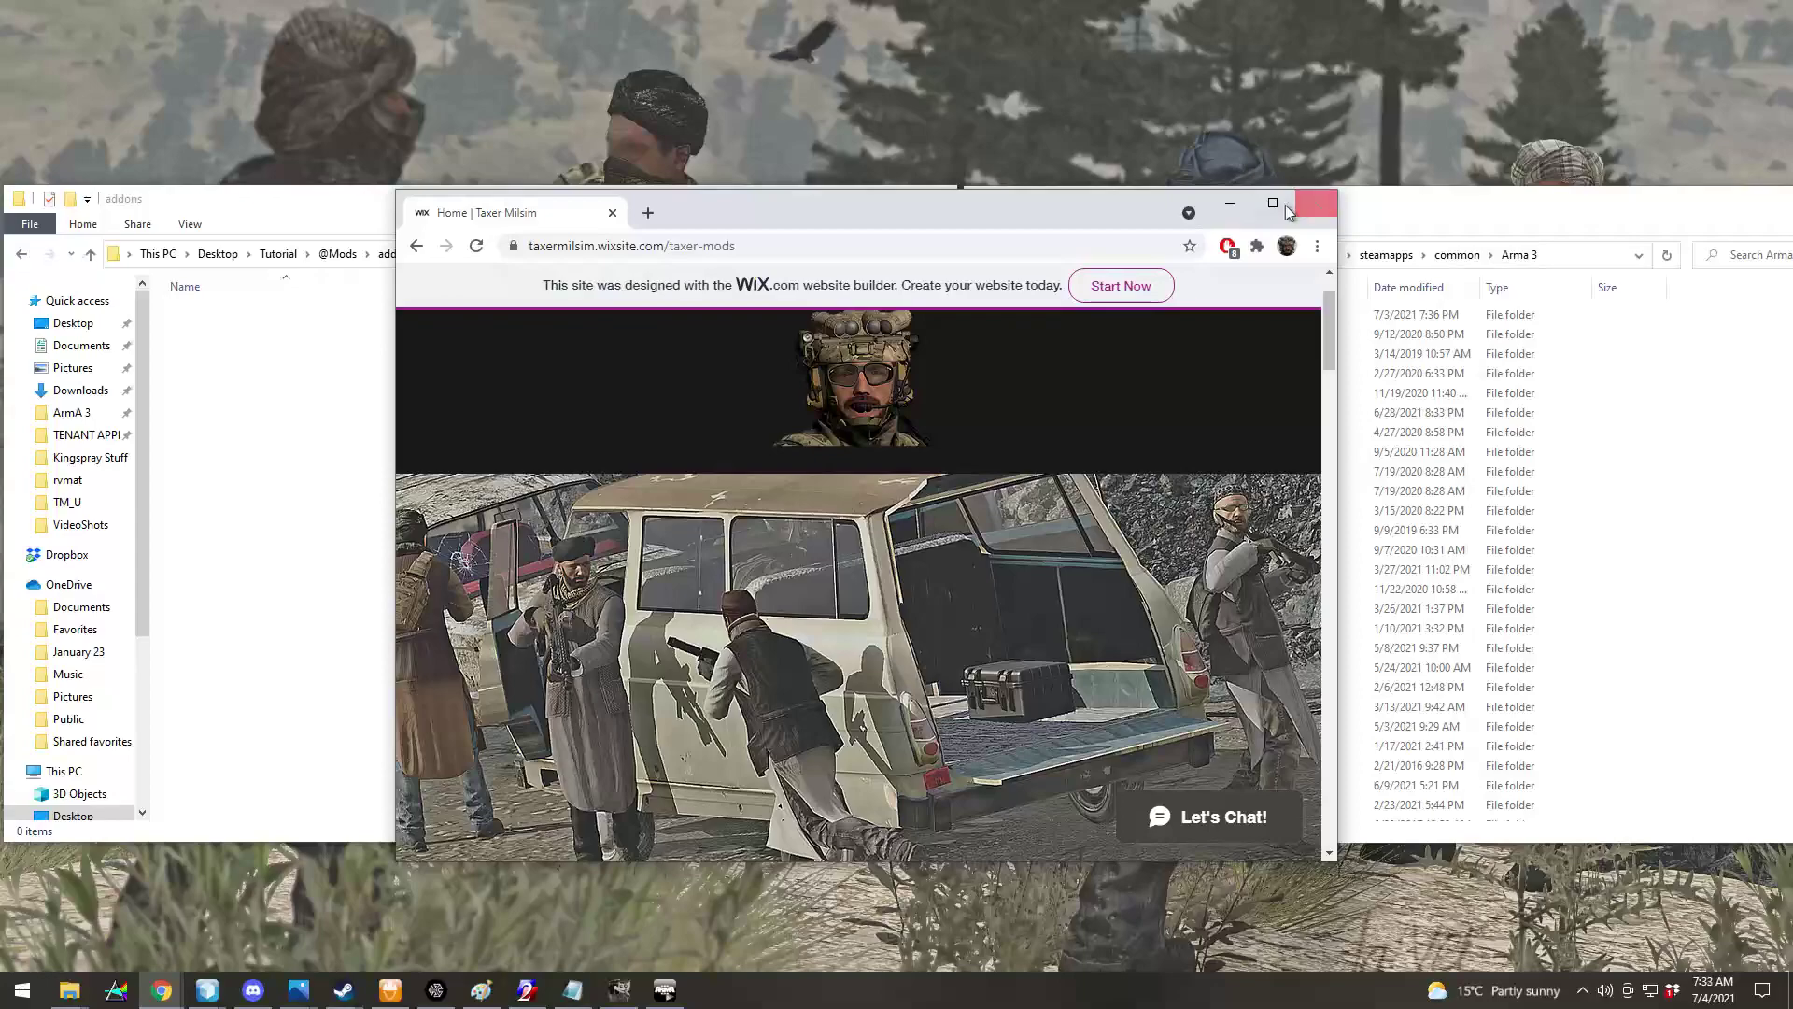
click(1279, 204)
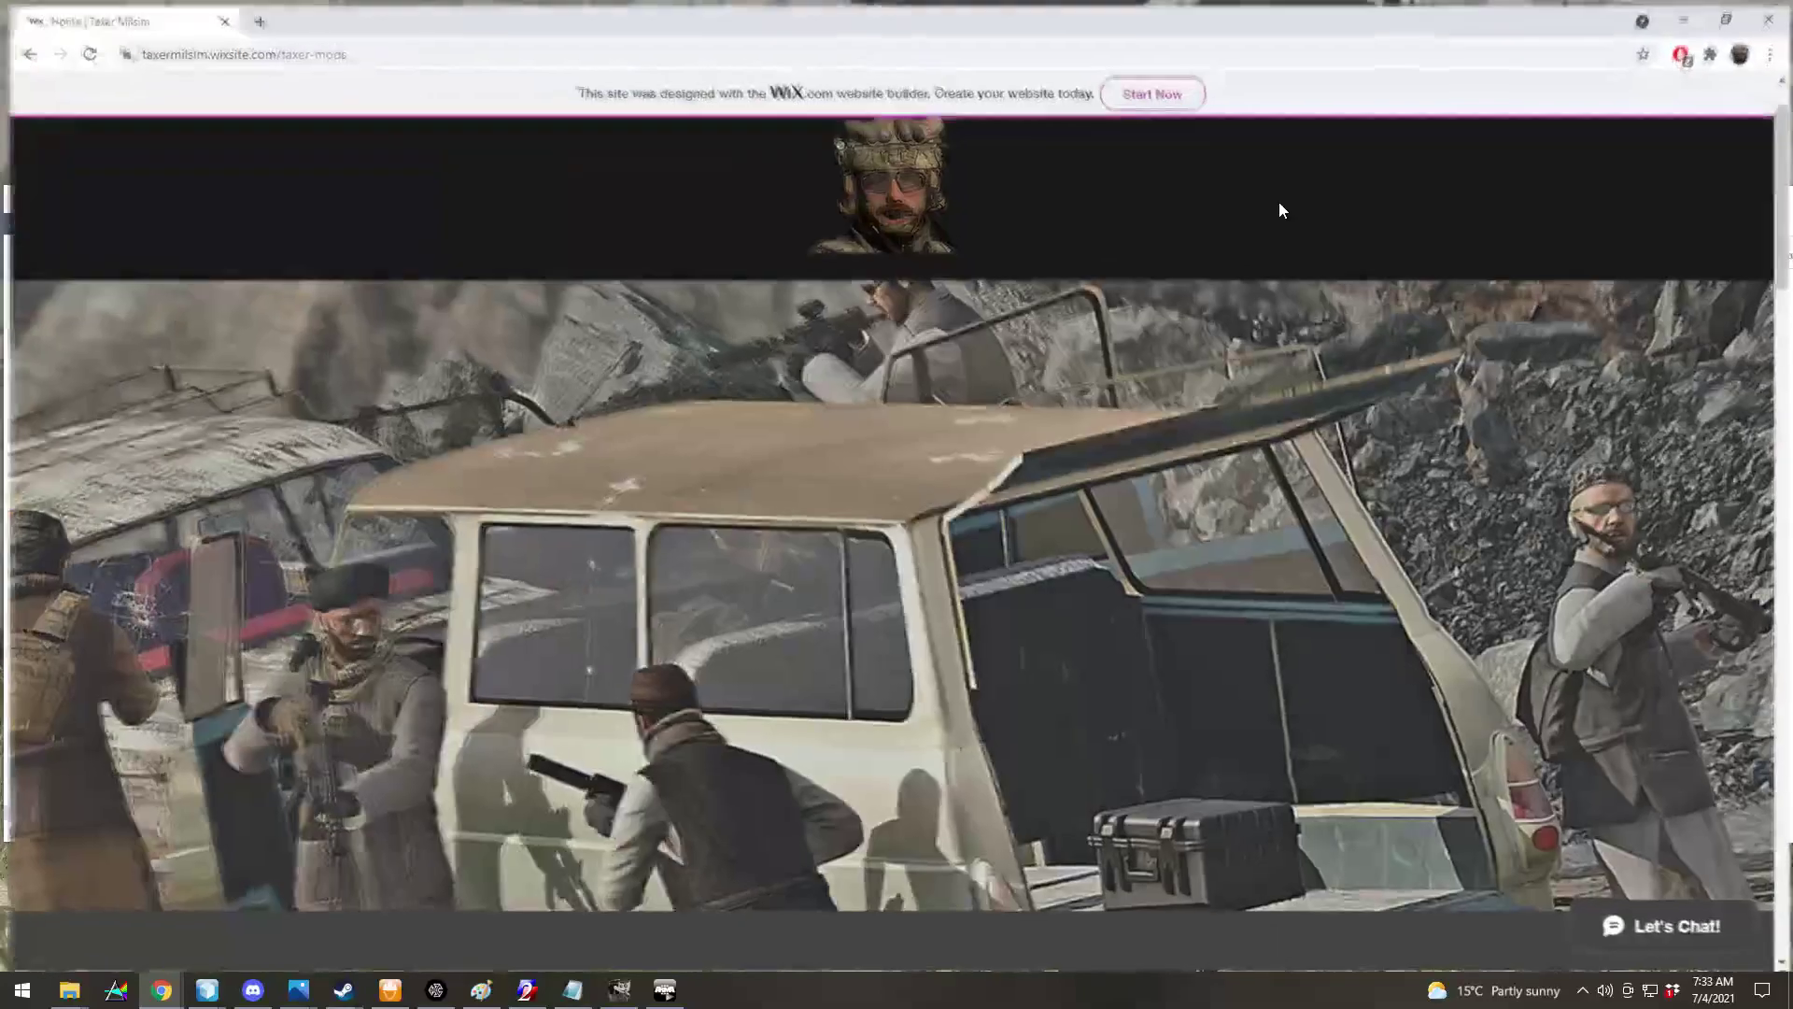
scroll(1193, 272, down, 2)
scroll(1205, 278, down, 2)
scroll(1231, 285, down, 2)
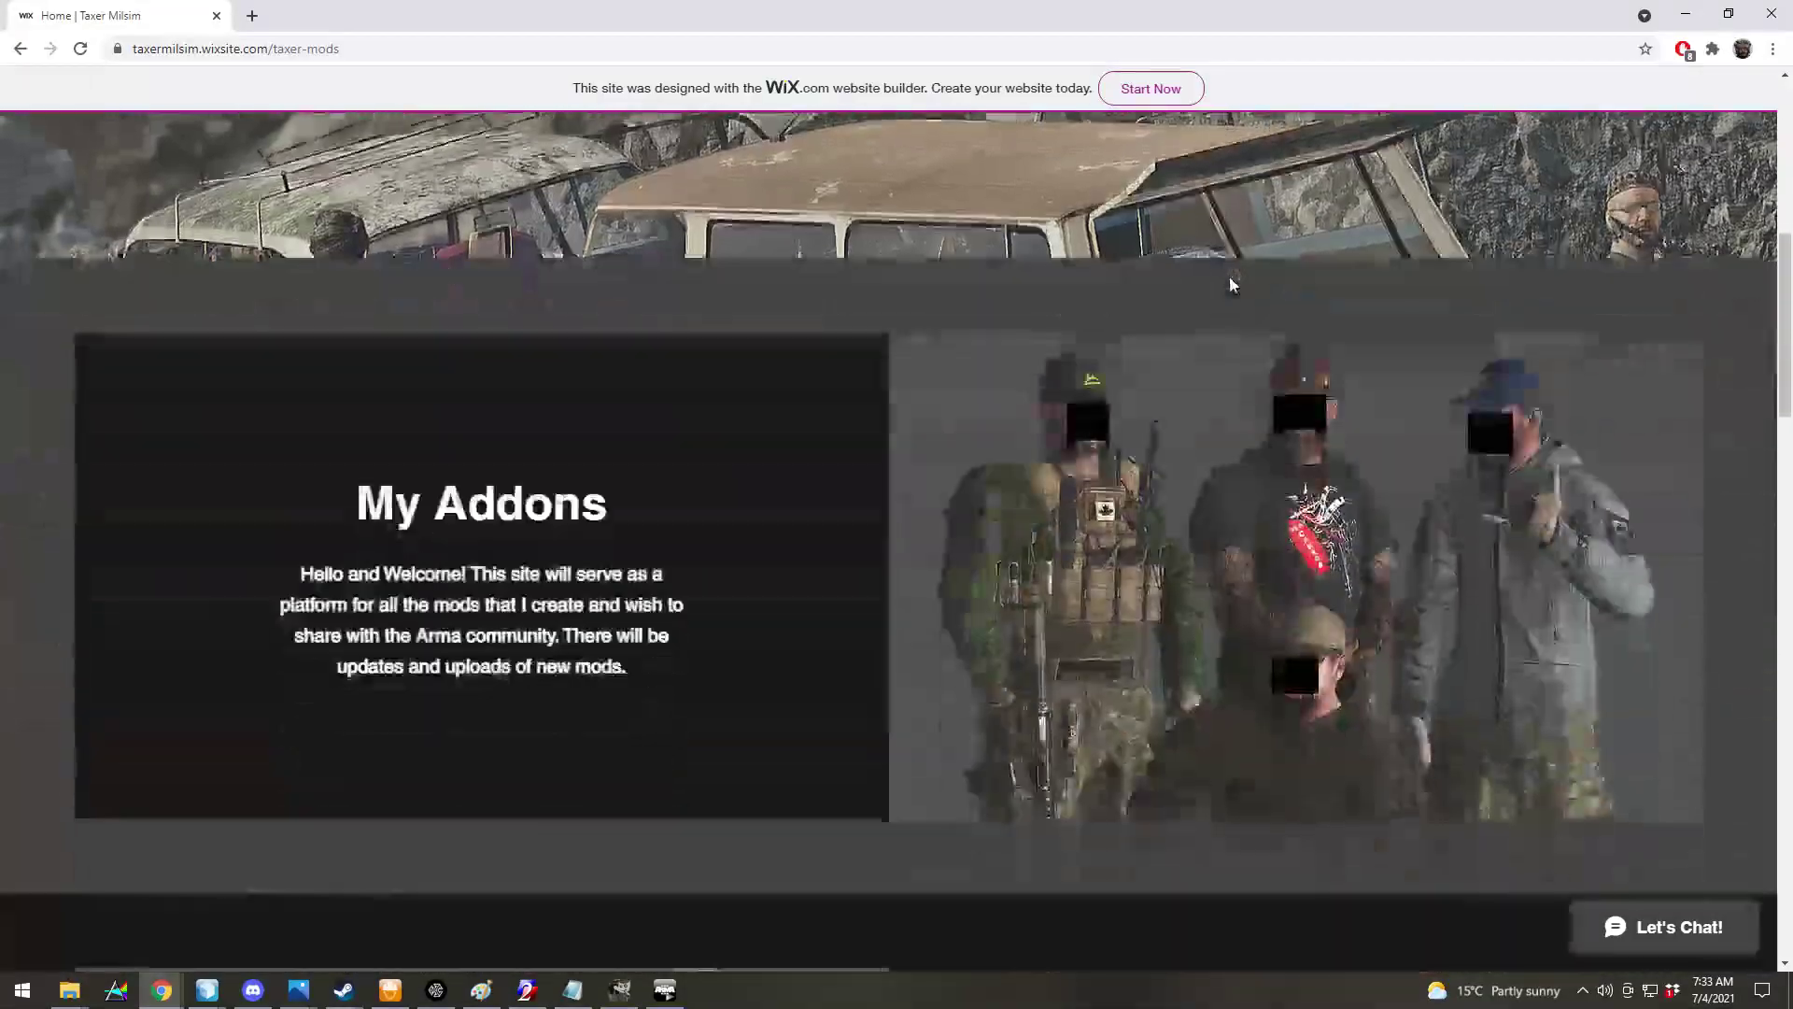
scroll(1230, 285, down, 3)
scroll(1231, 284, down, 2)
scroll(1230, 285, down, 1)
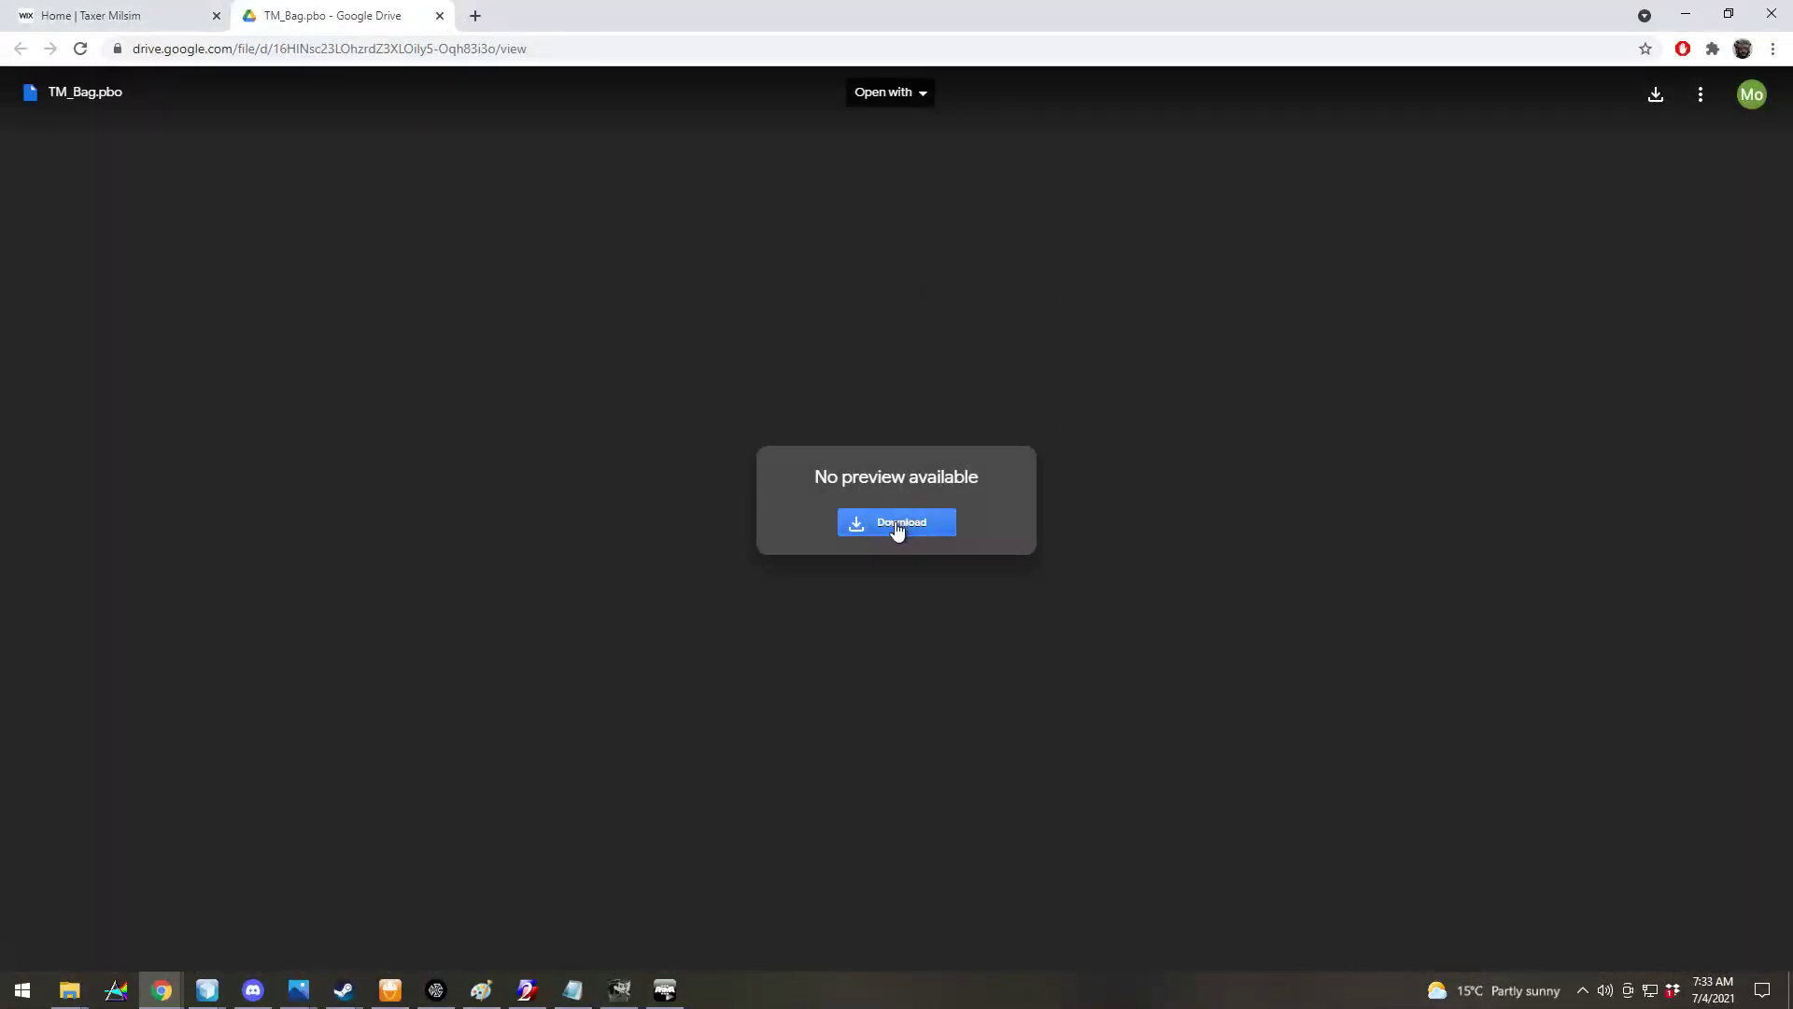
click(896, 530)
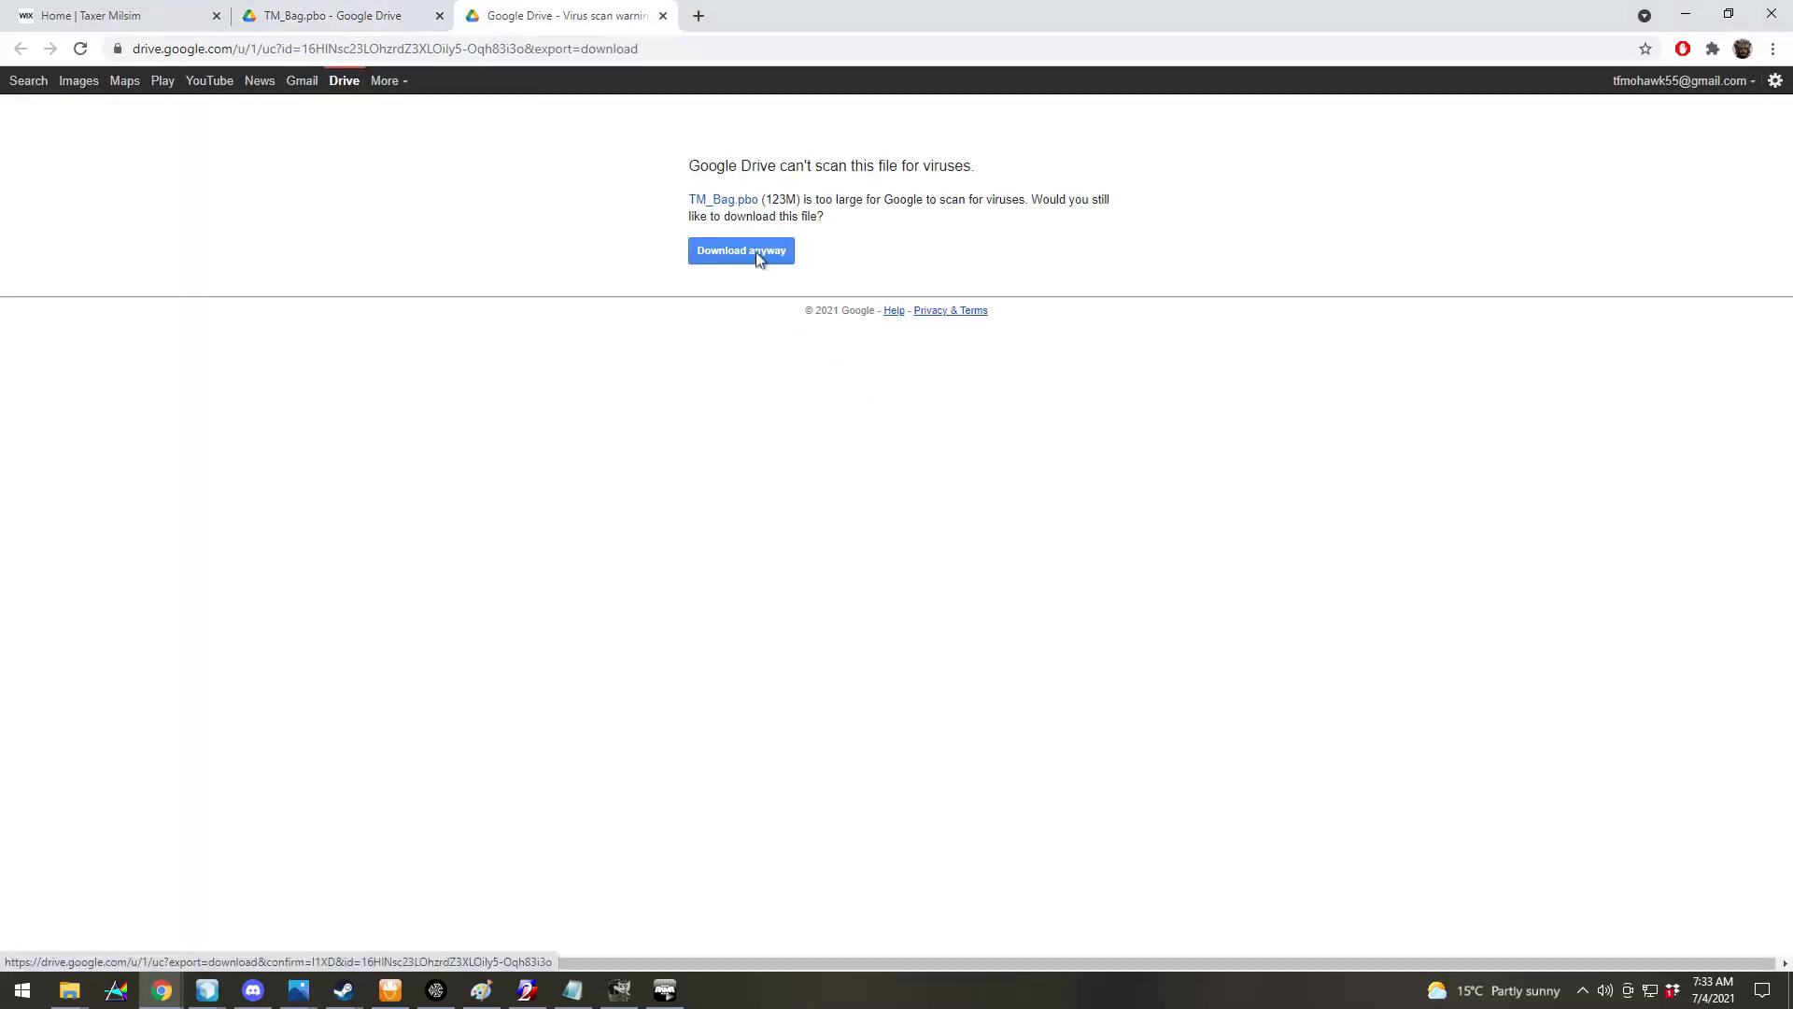
click(755, 251)
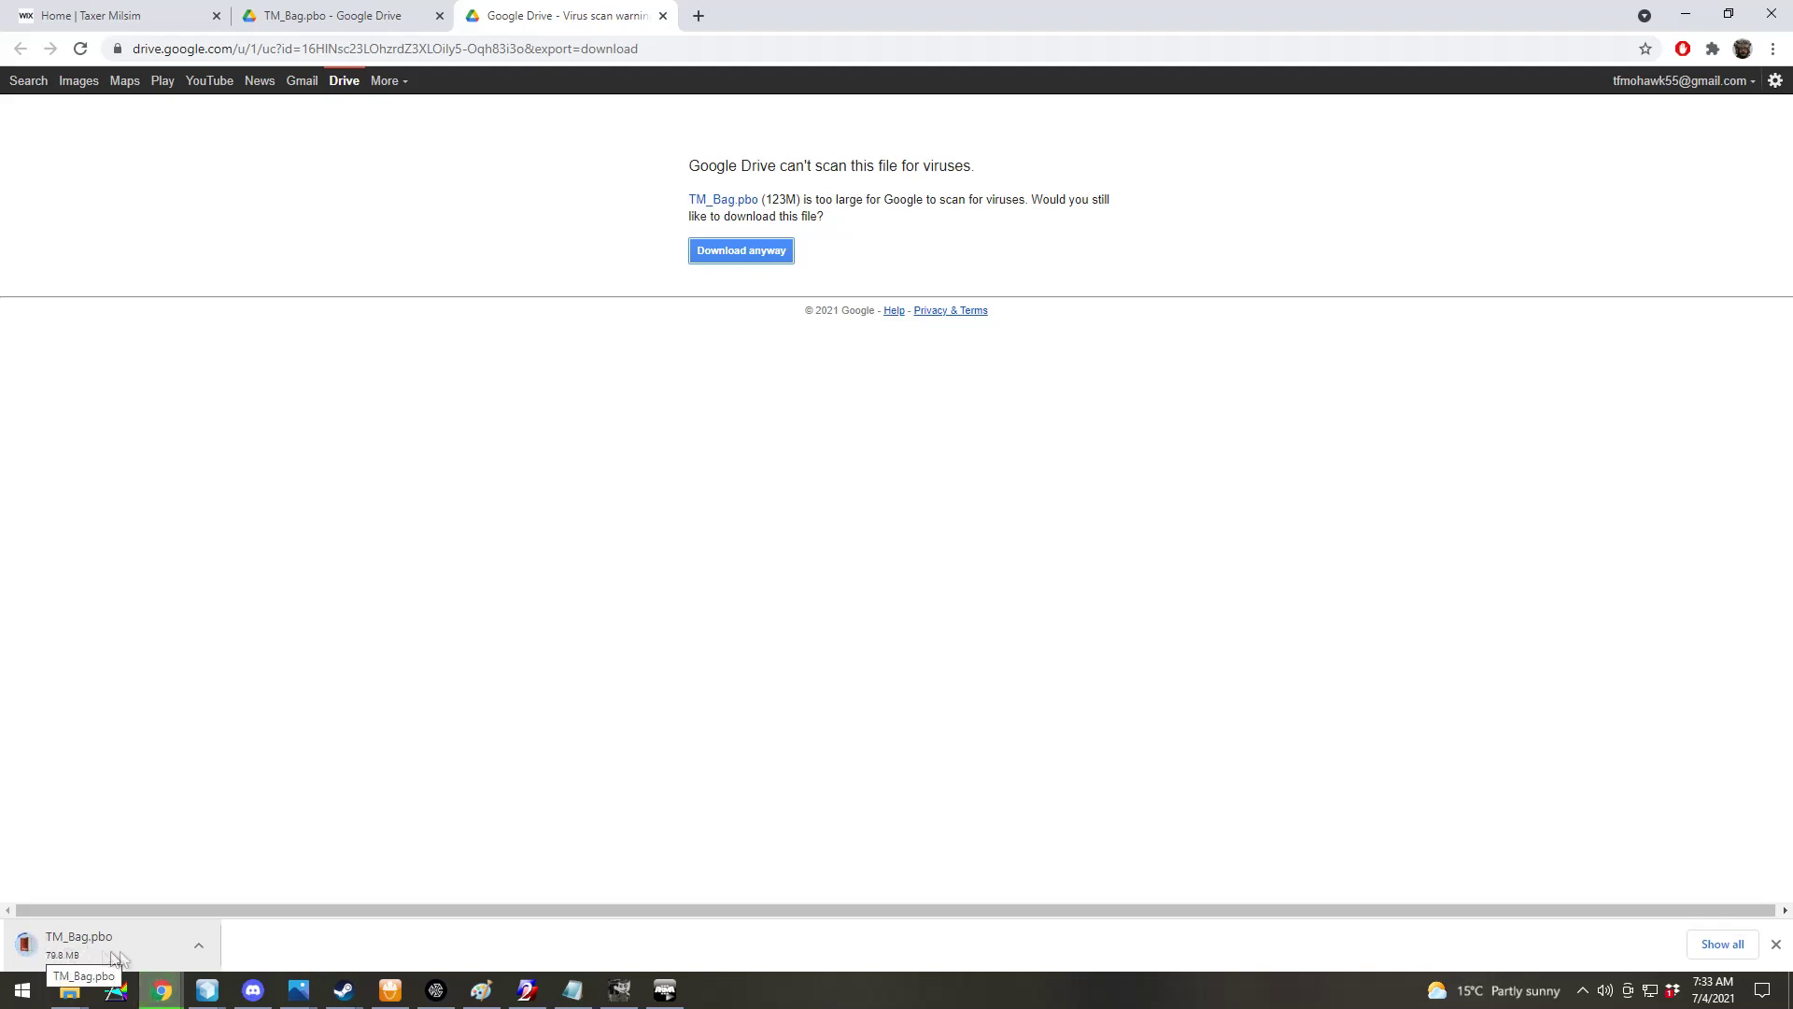
click(1731, 14)
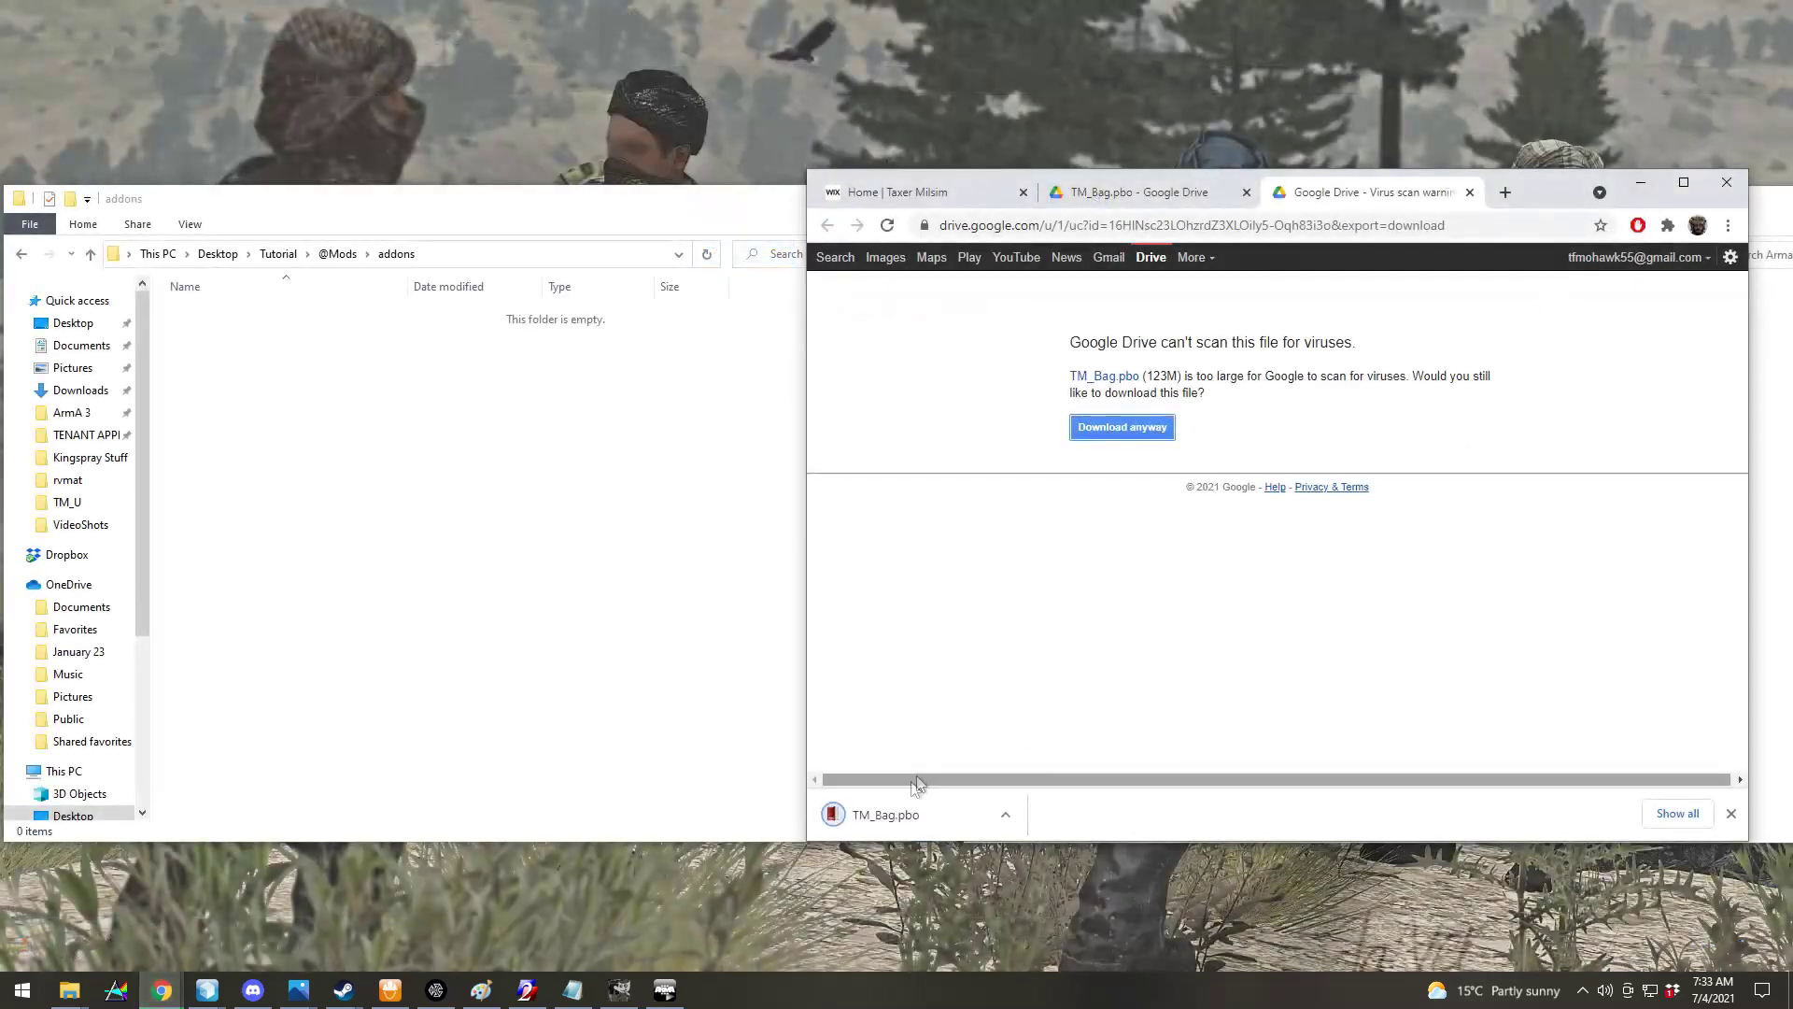
drag(860, 814, 429, 575)
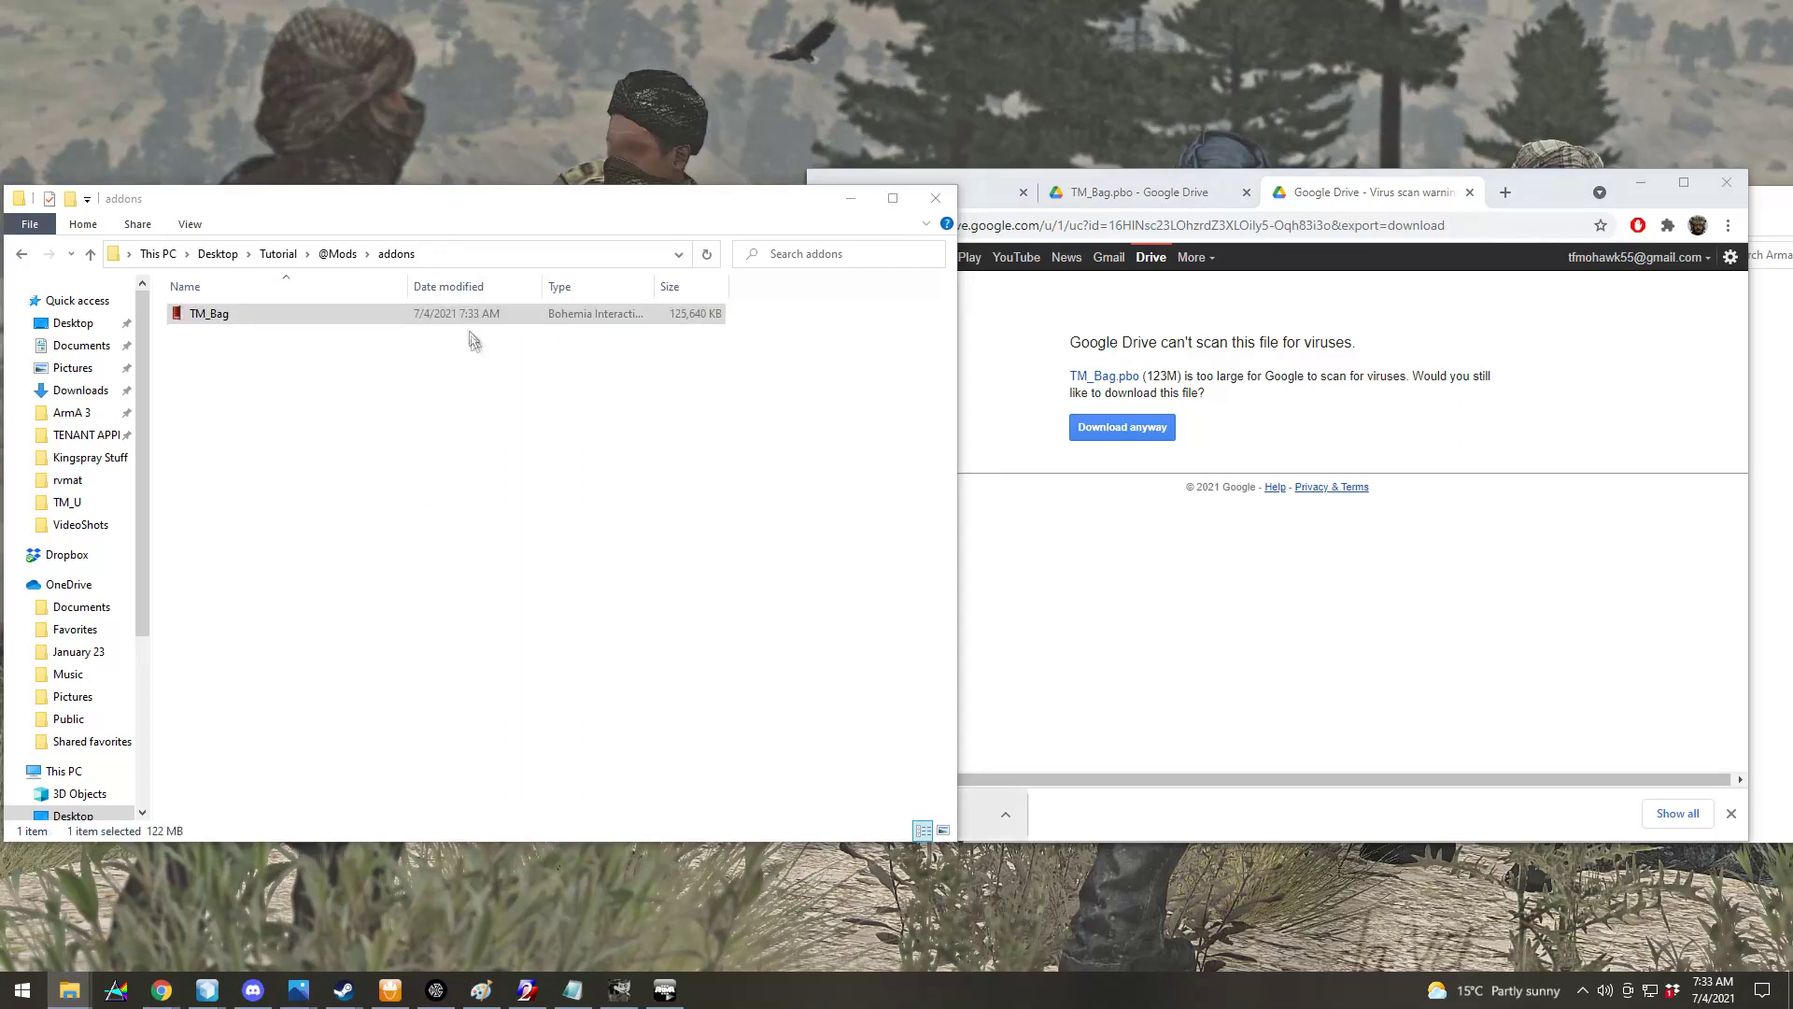
click(340, 258)
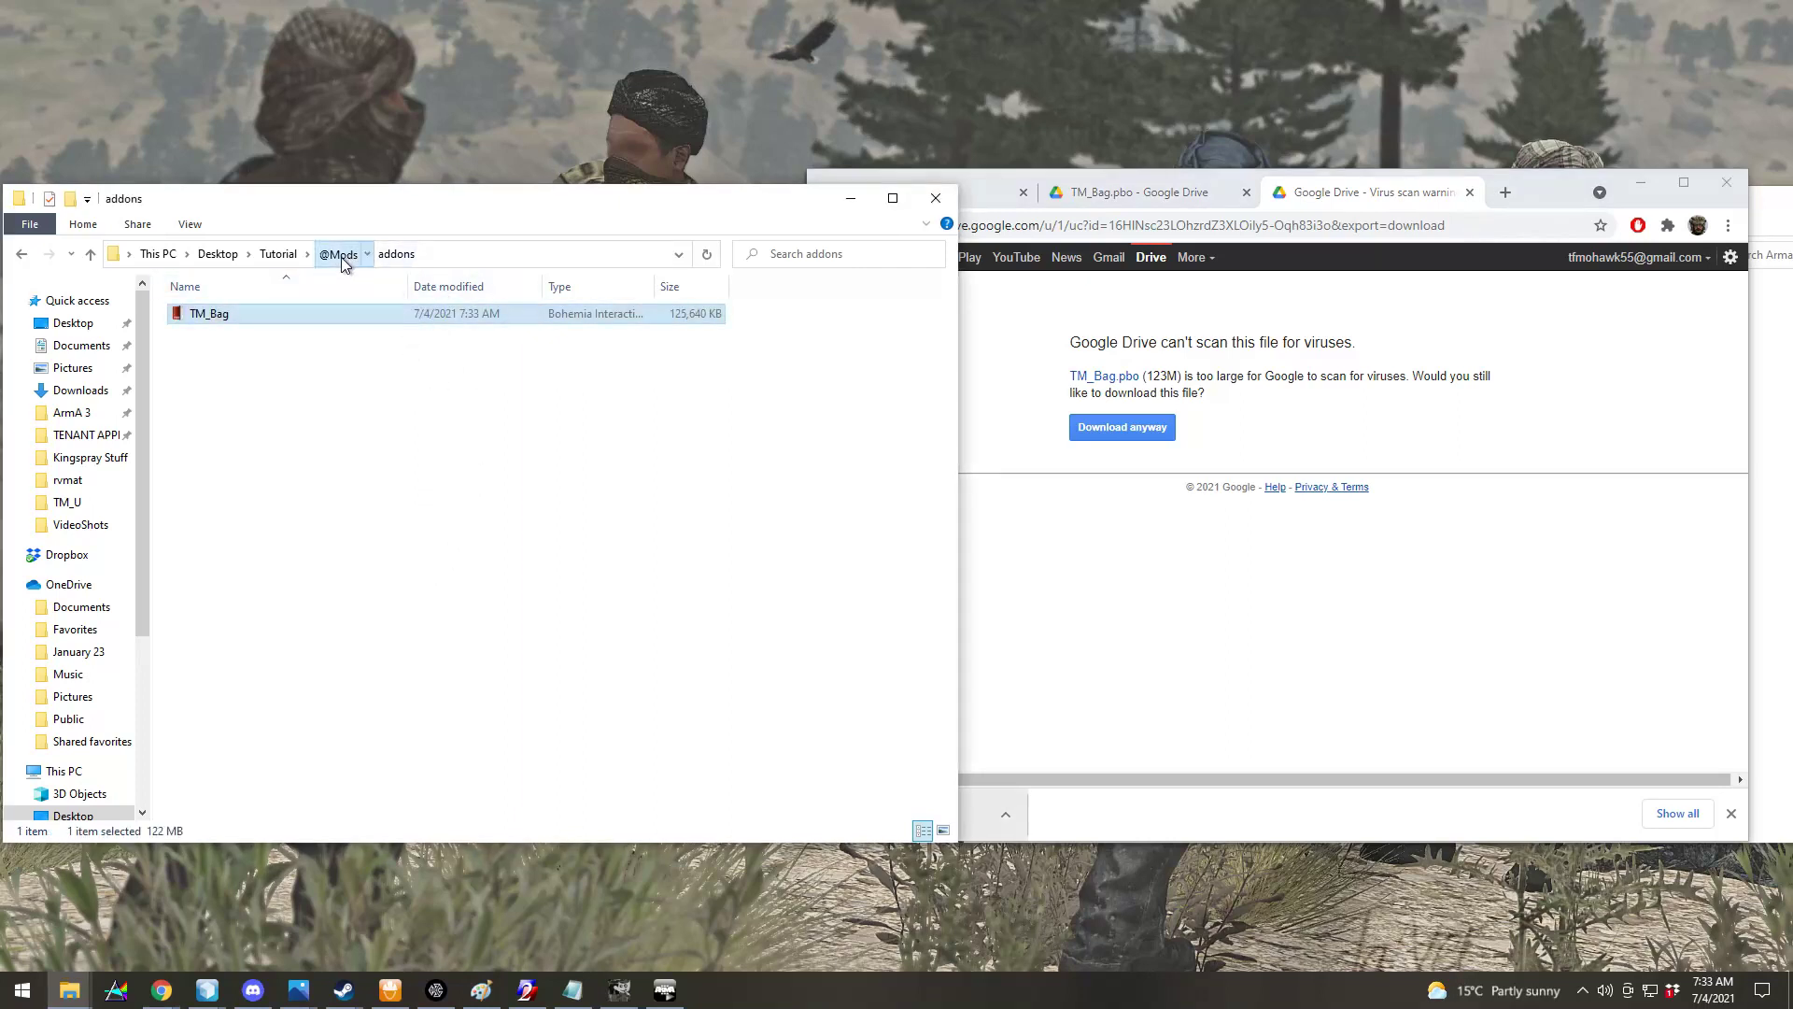
click(278, 254)
click(1643, 186)
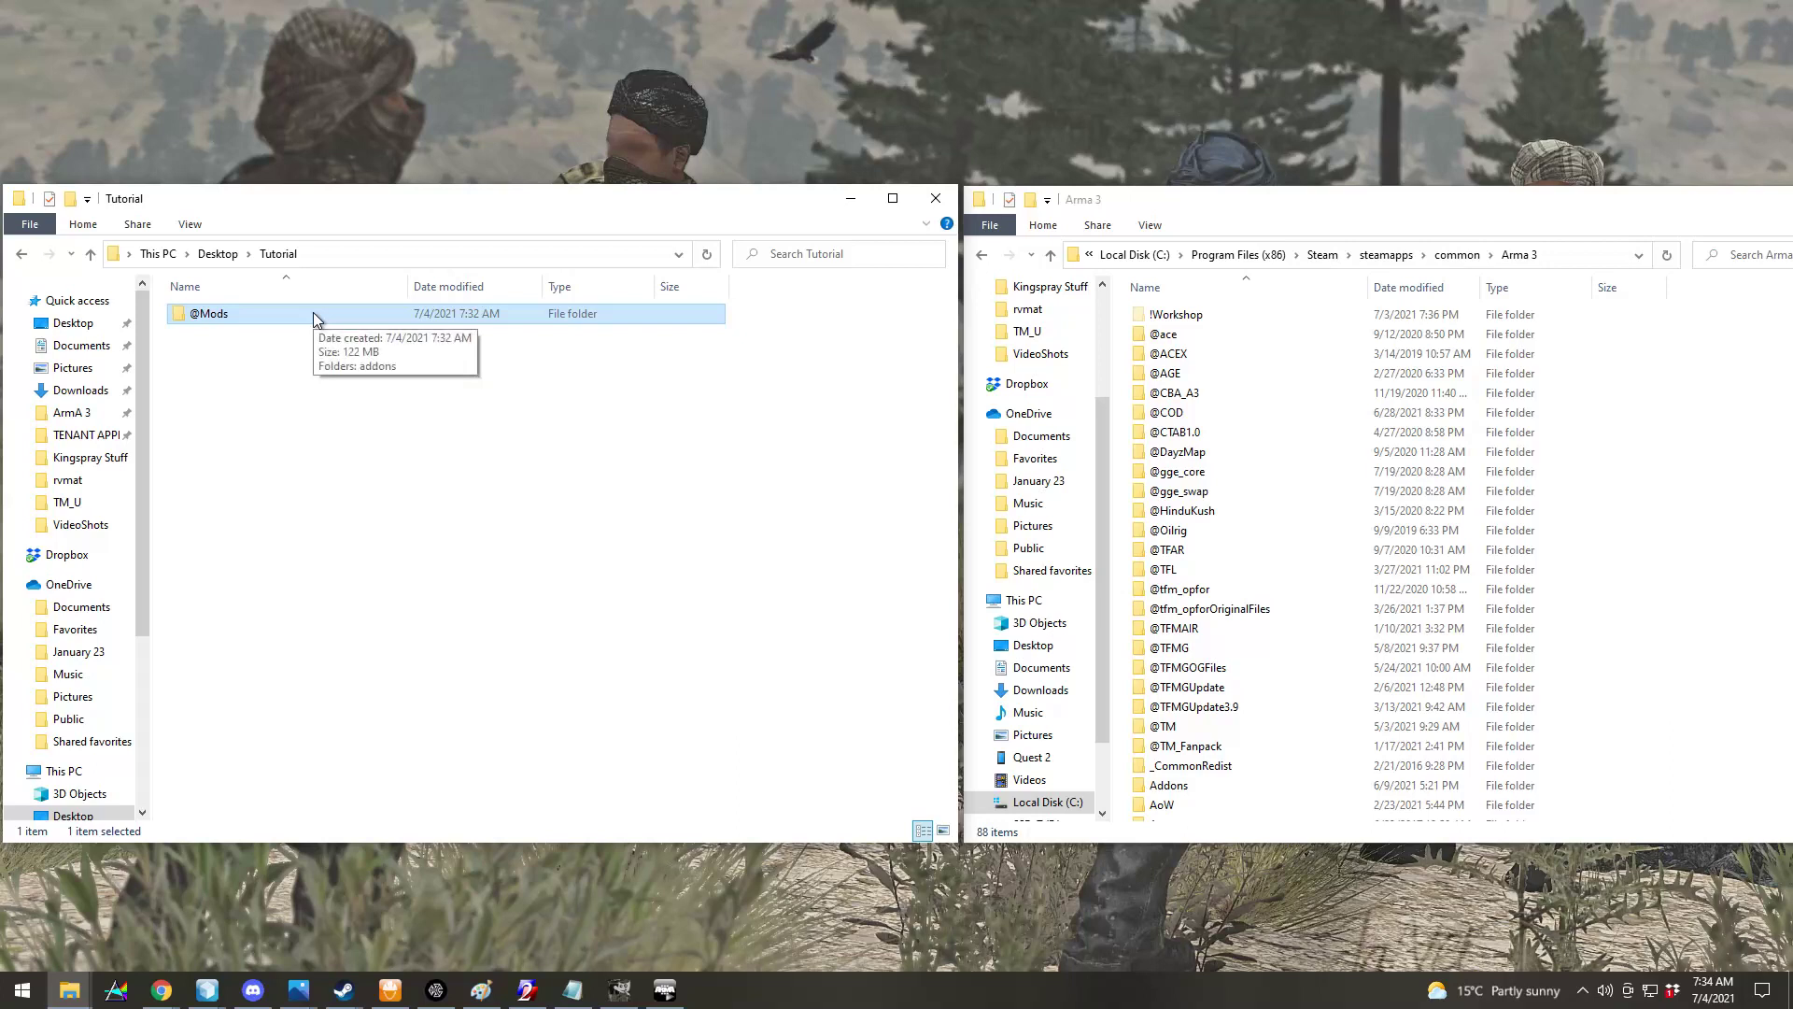
mouse_move(312, 313)
mouse_down()
mouse_move(1731, 614)
mouse_move(1730, 597)
mouse_up()
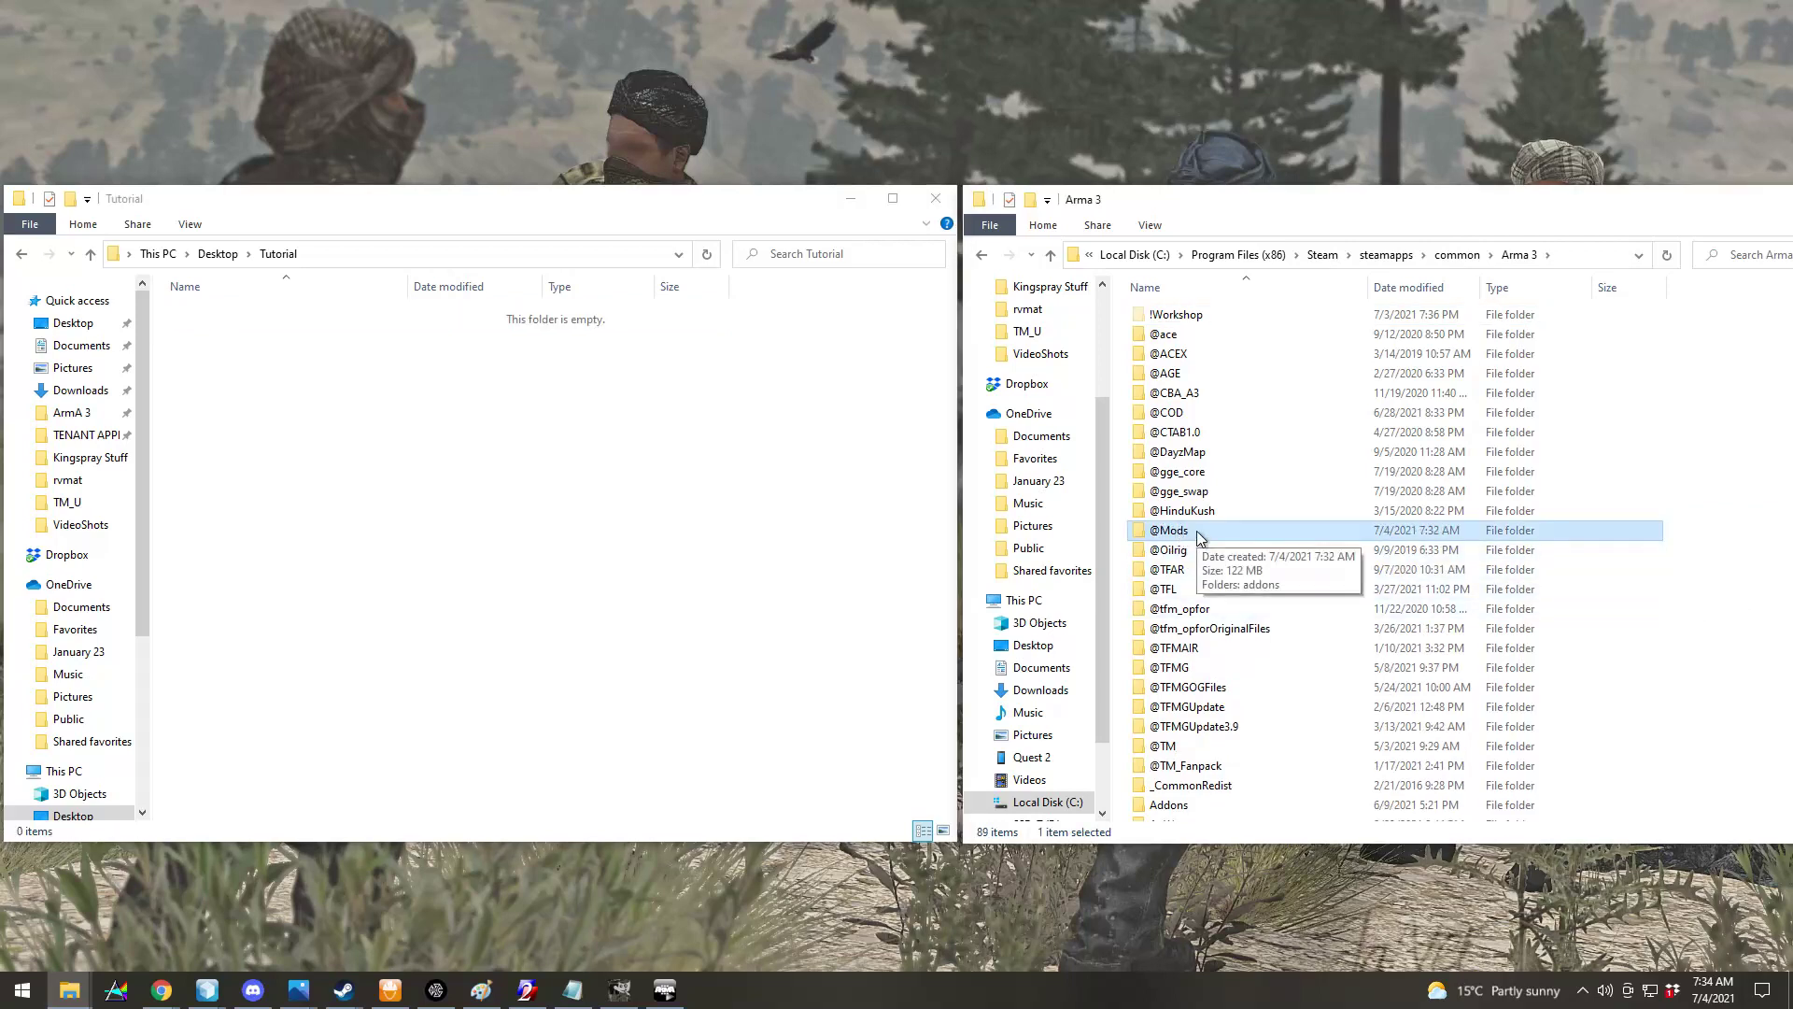
click(664, 990)
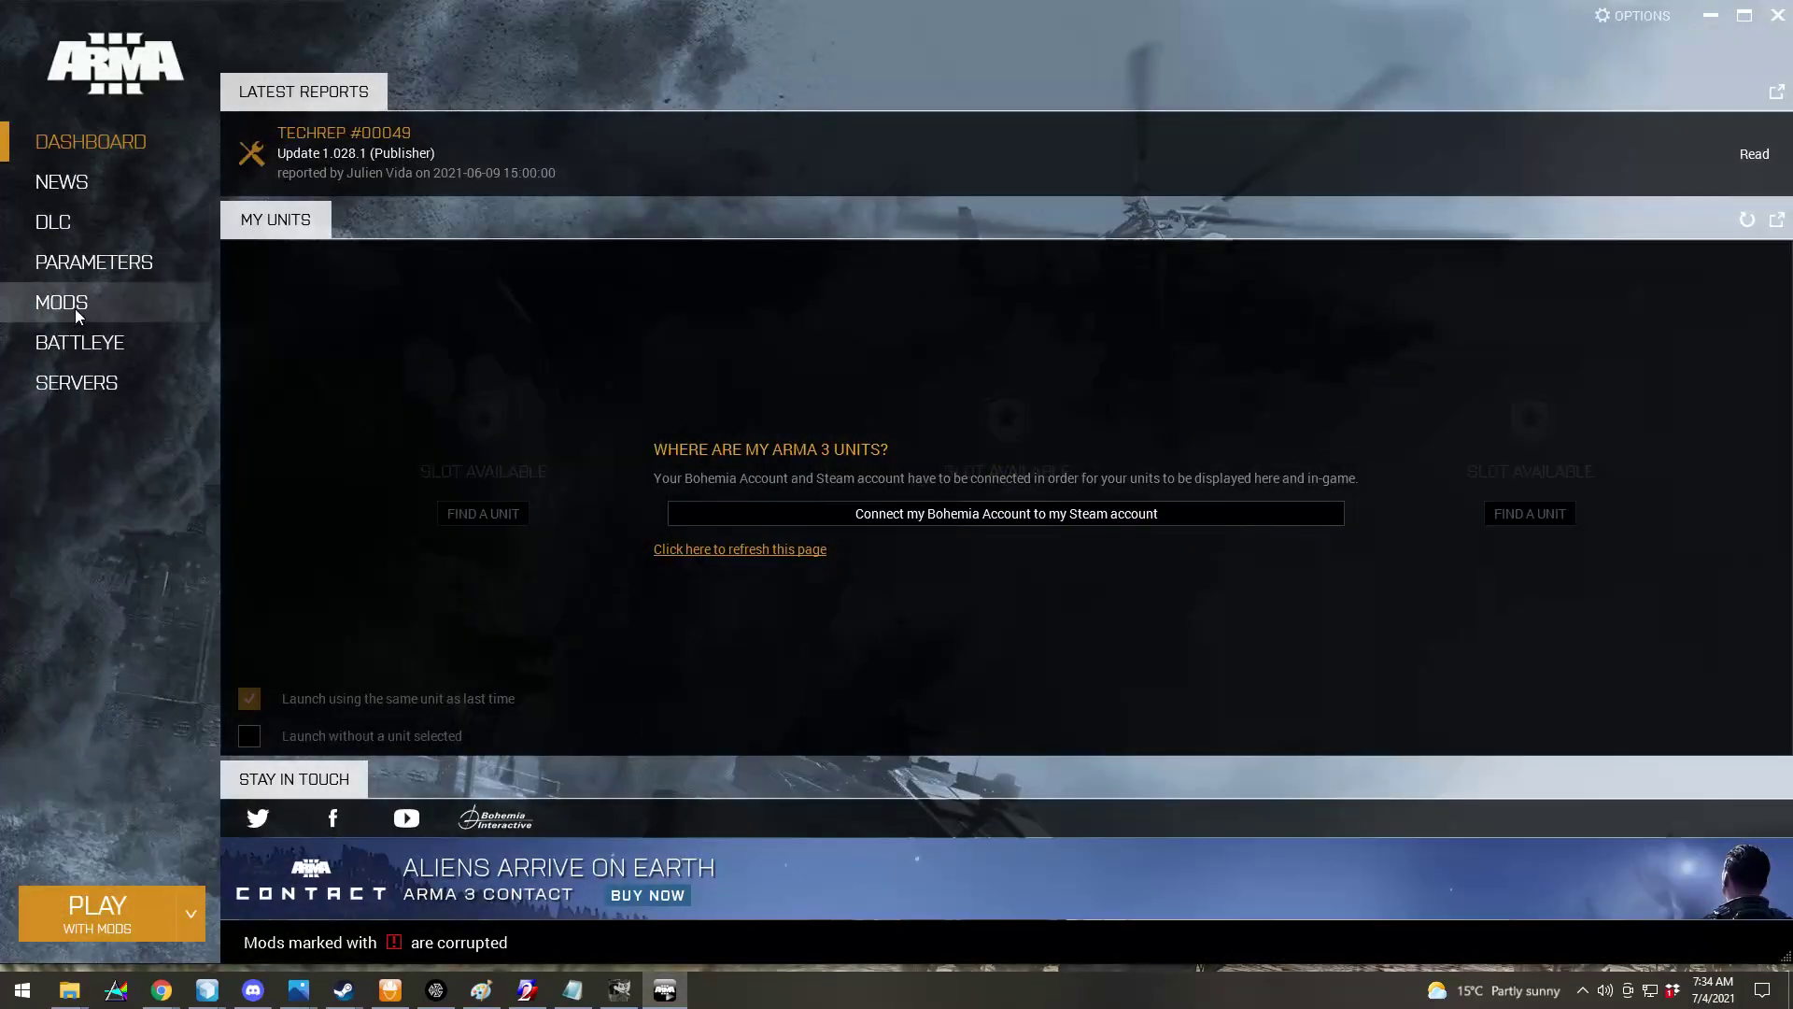
click(208, 326)
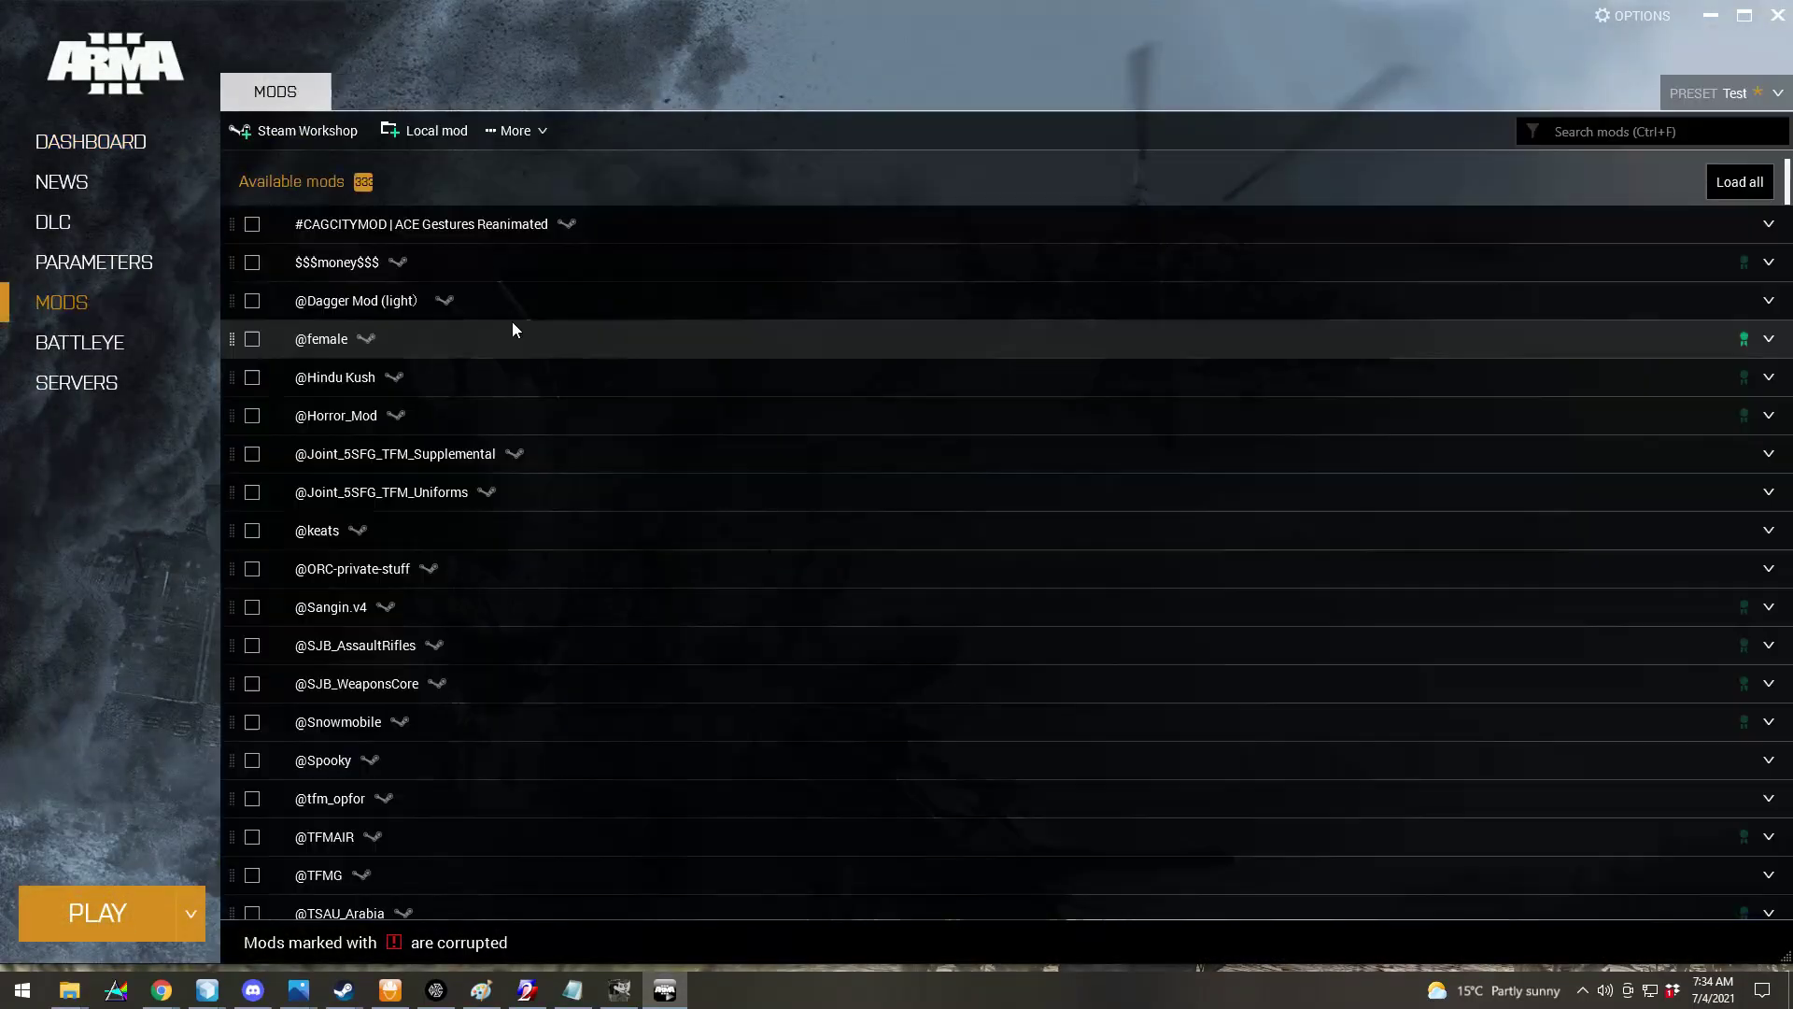
click(433, 131)
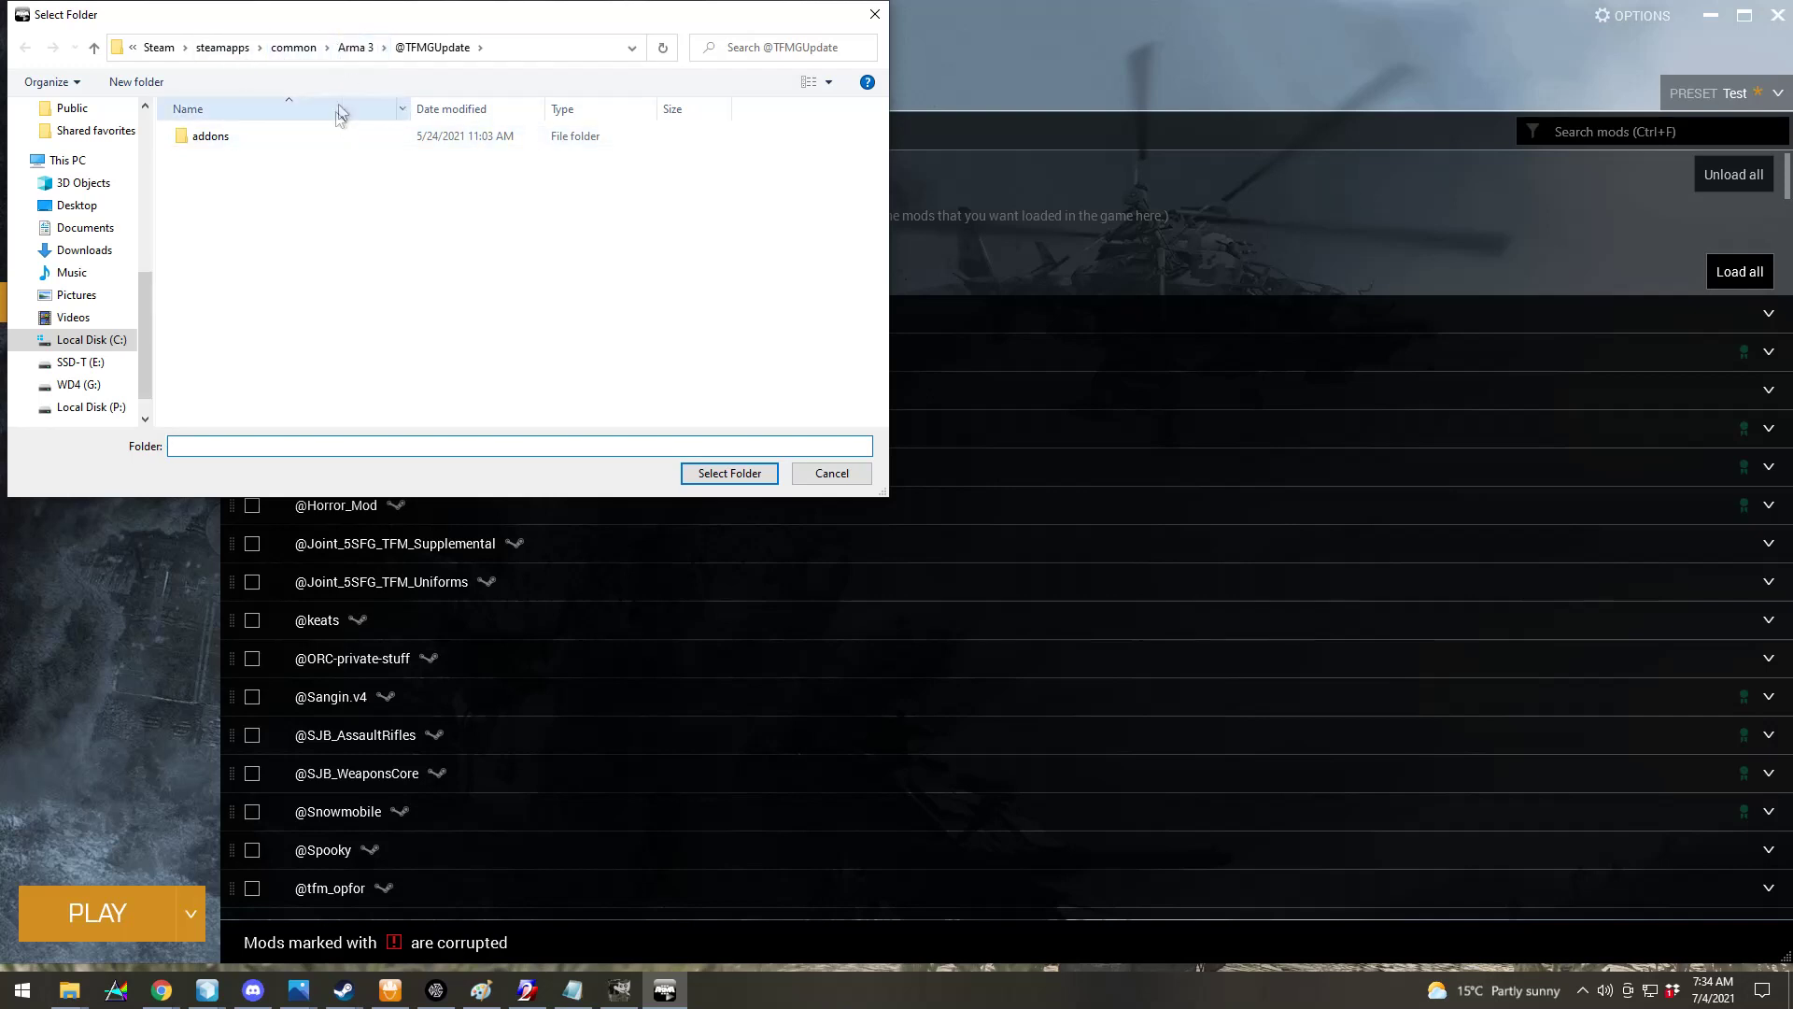
click(356, 47)
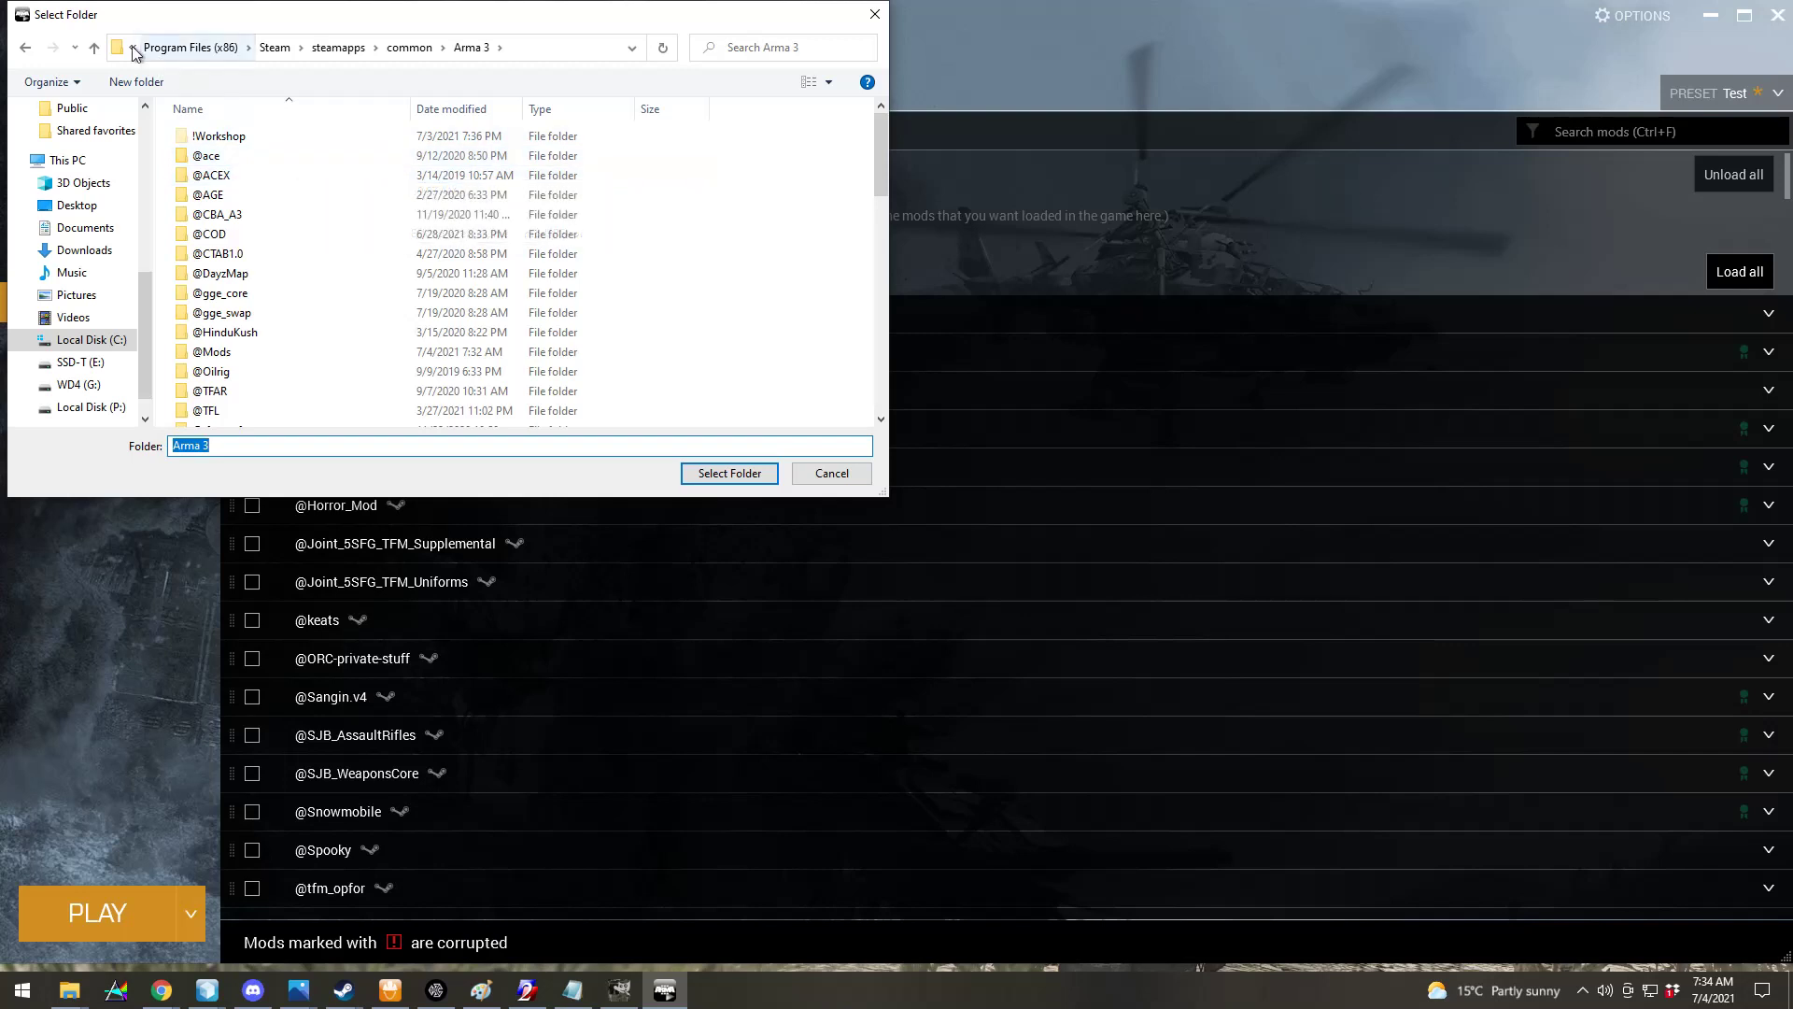
scroll(254, 181, down, 2)
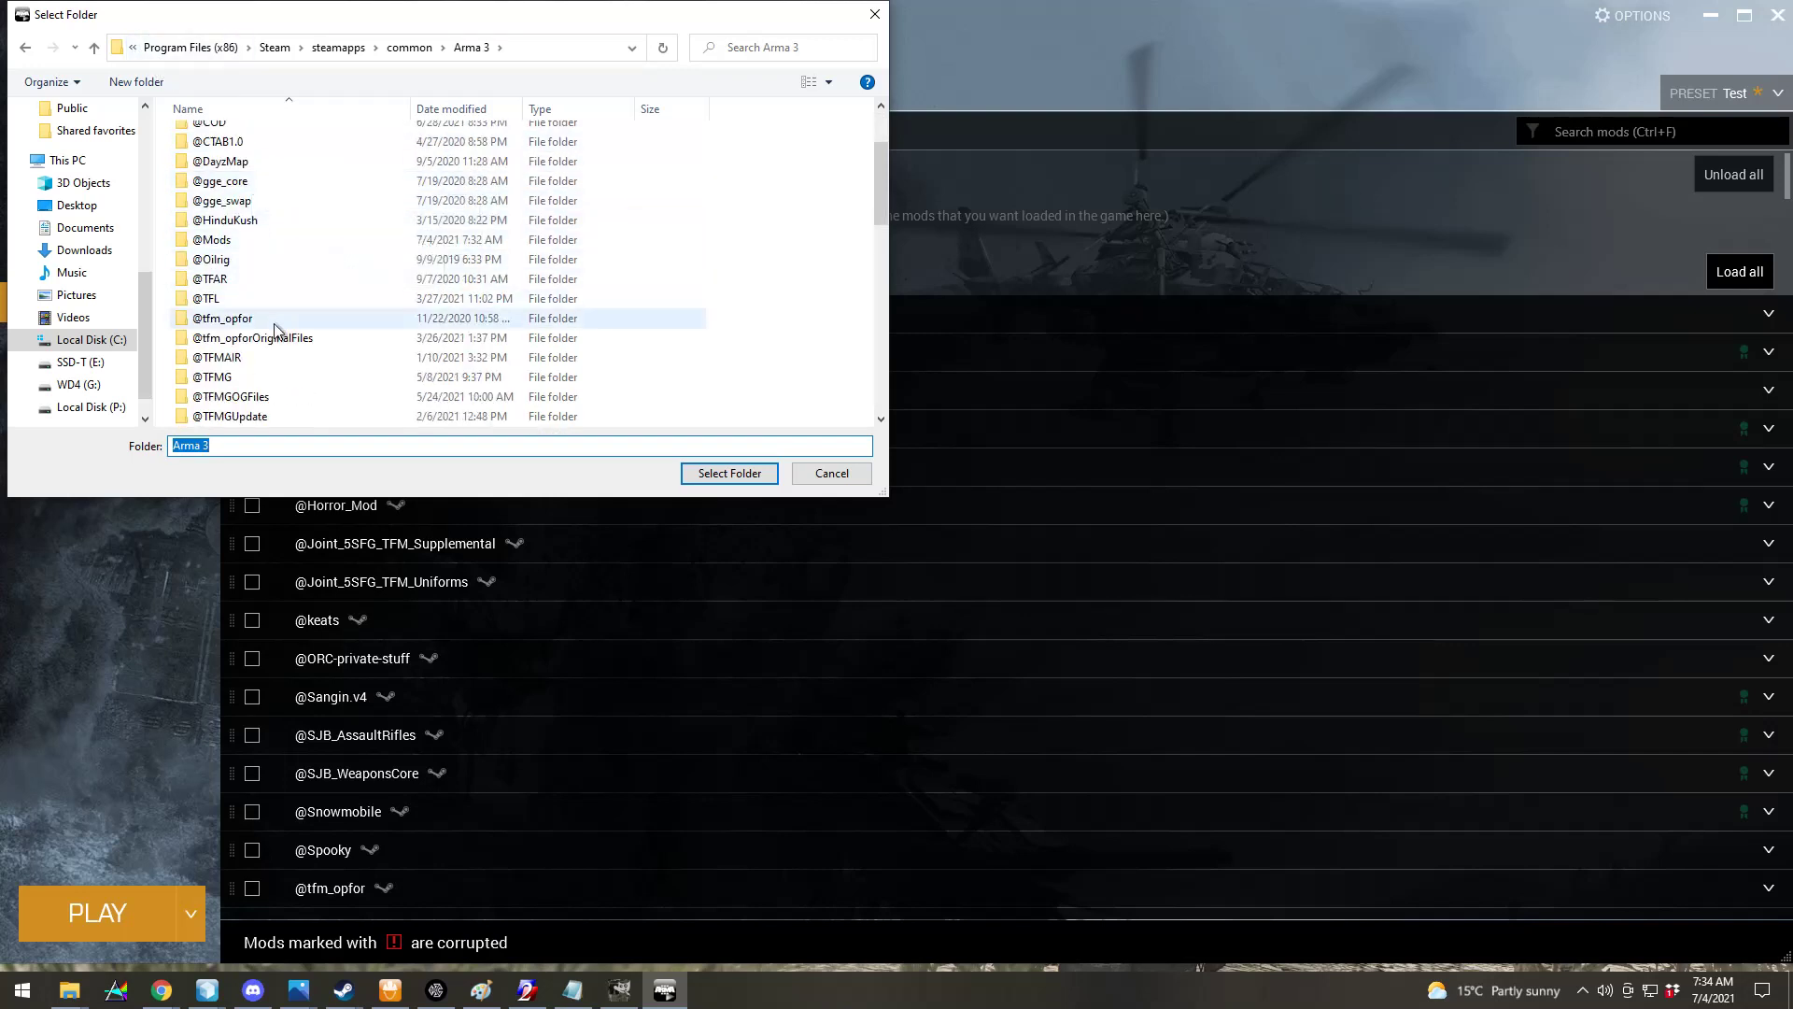
scroll(273, 301, up, 2)
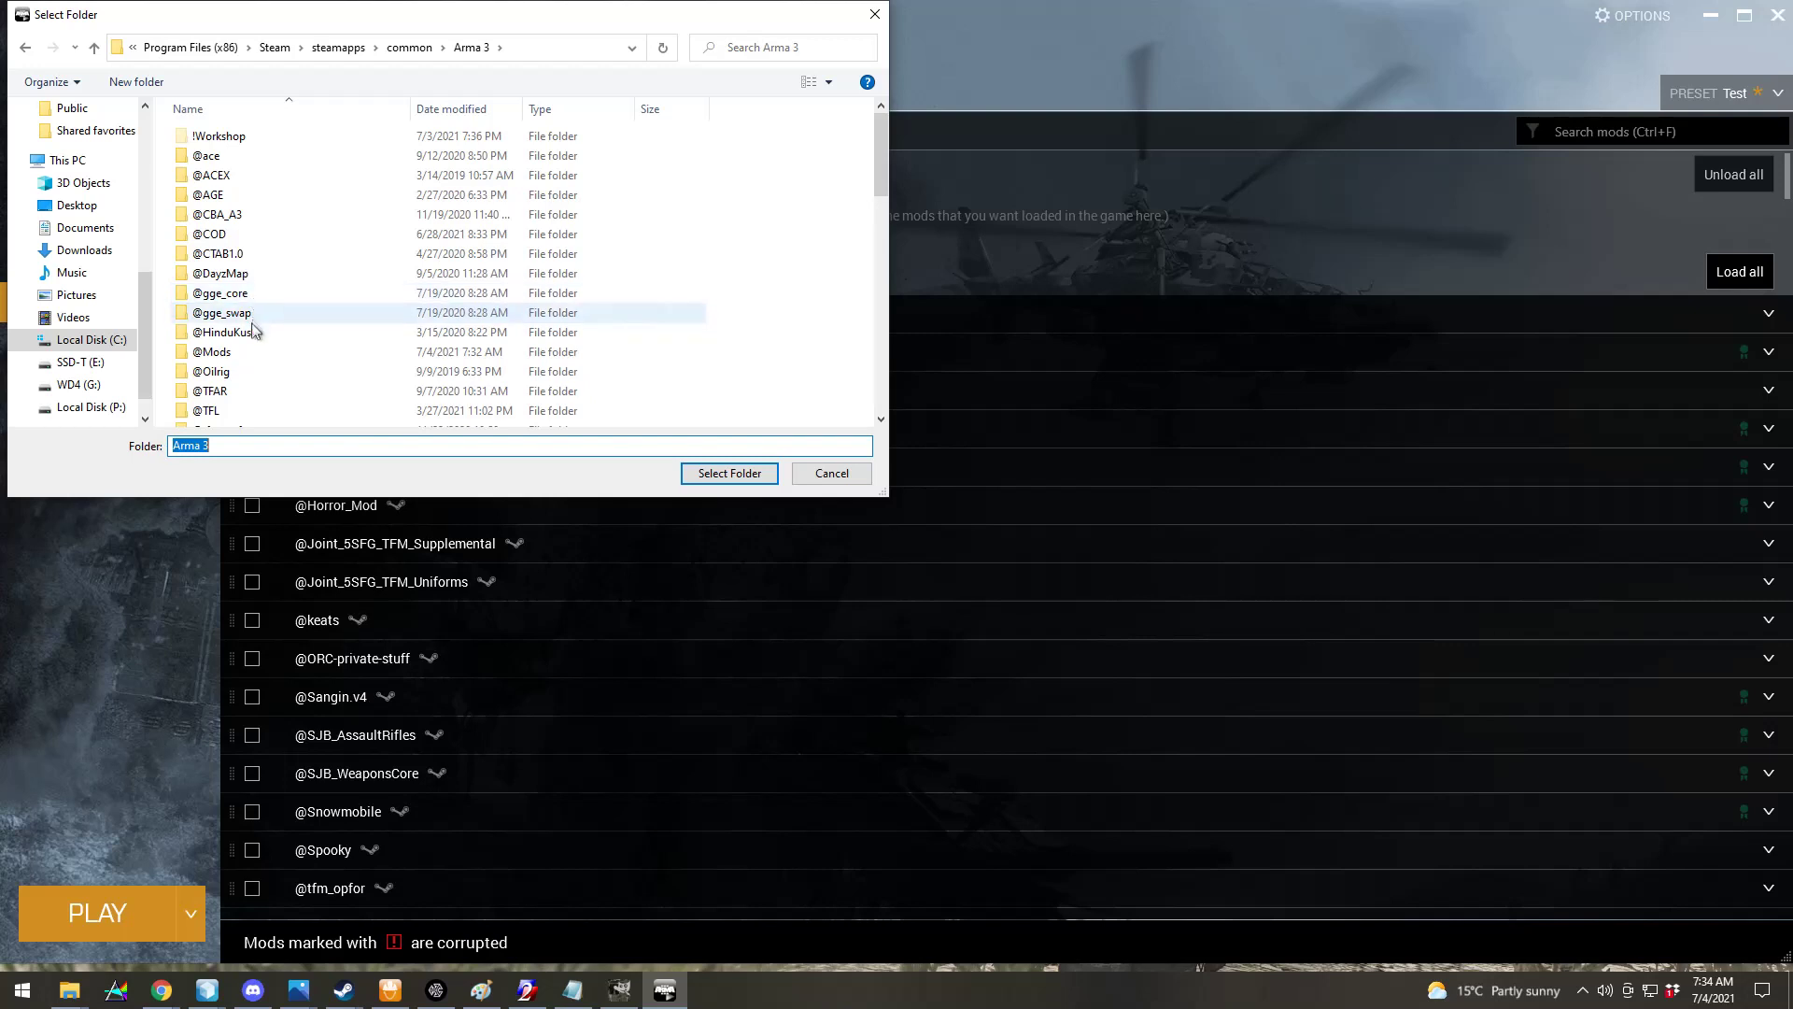
double_click(230, 357)
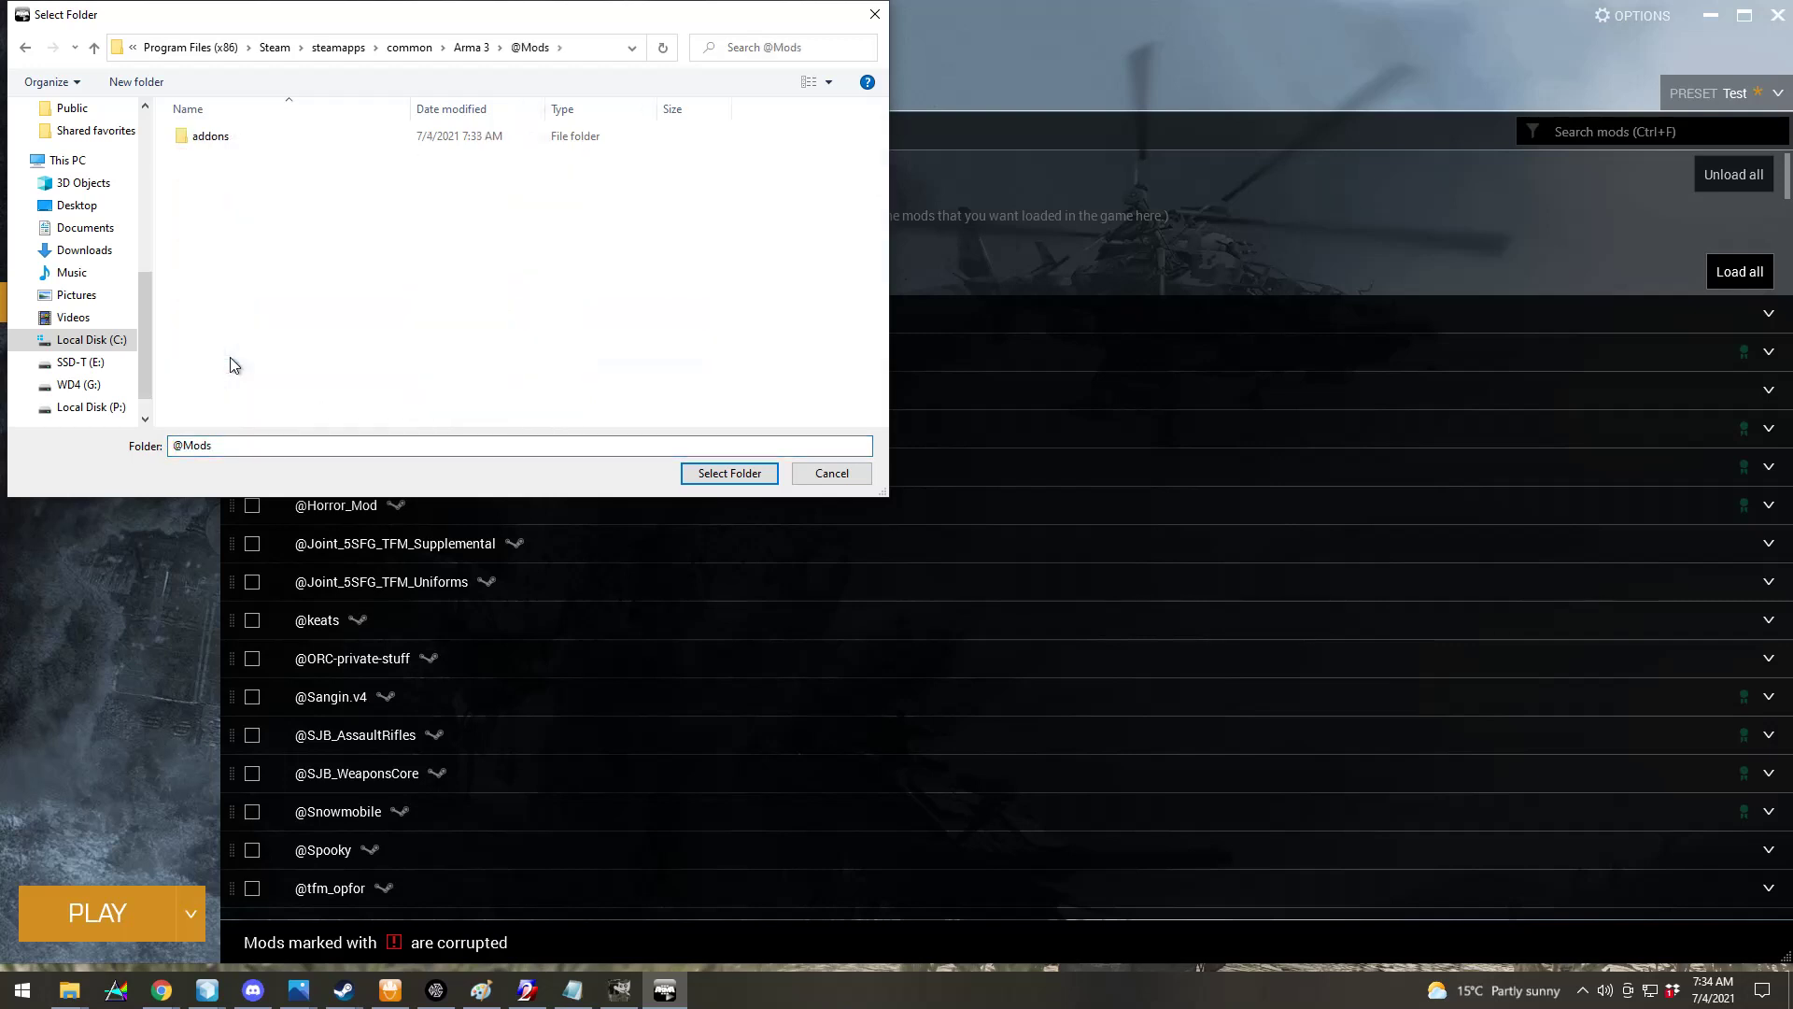
click(729, 475)
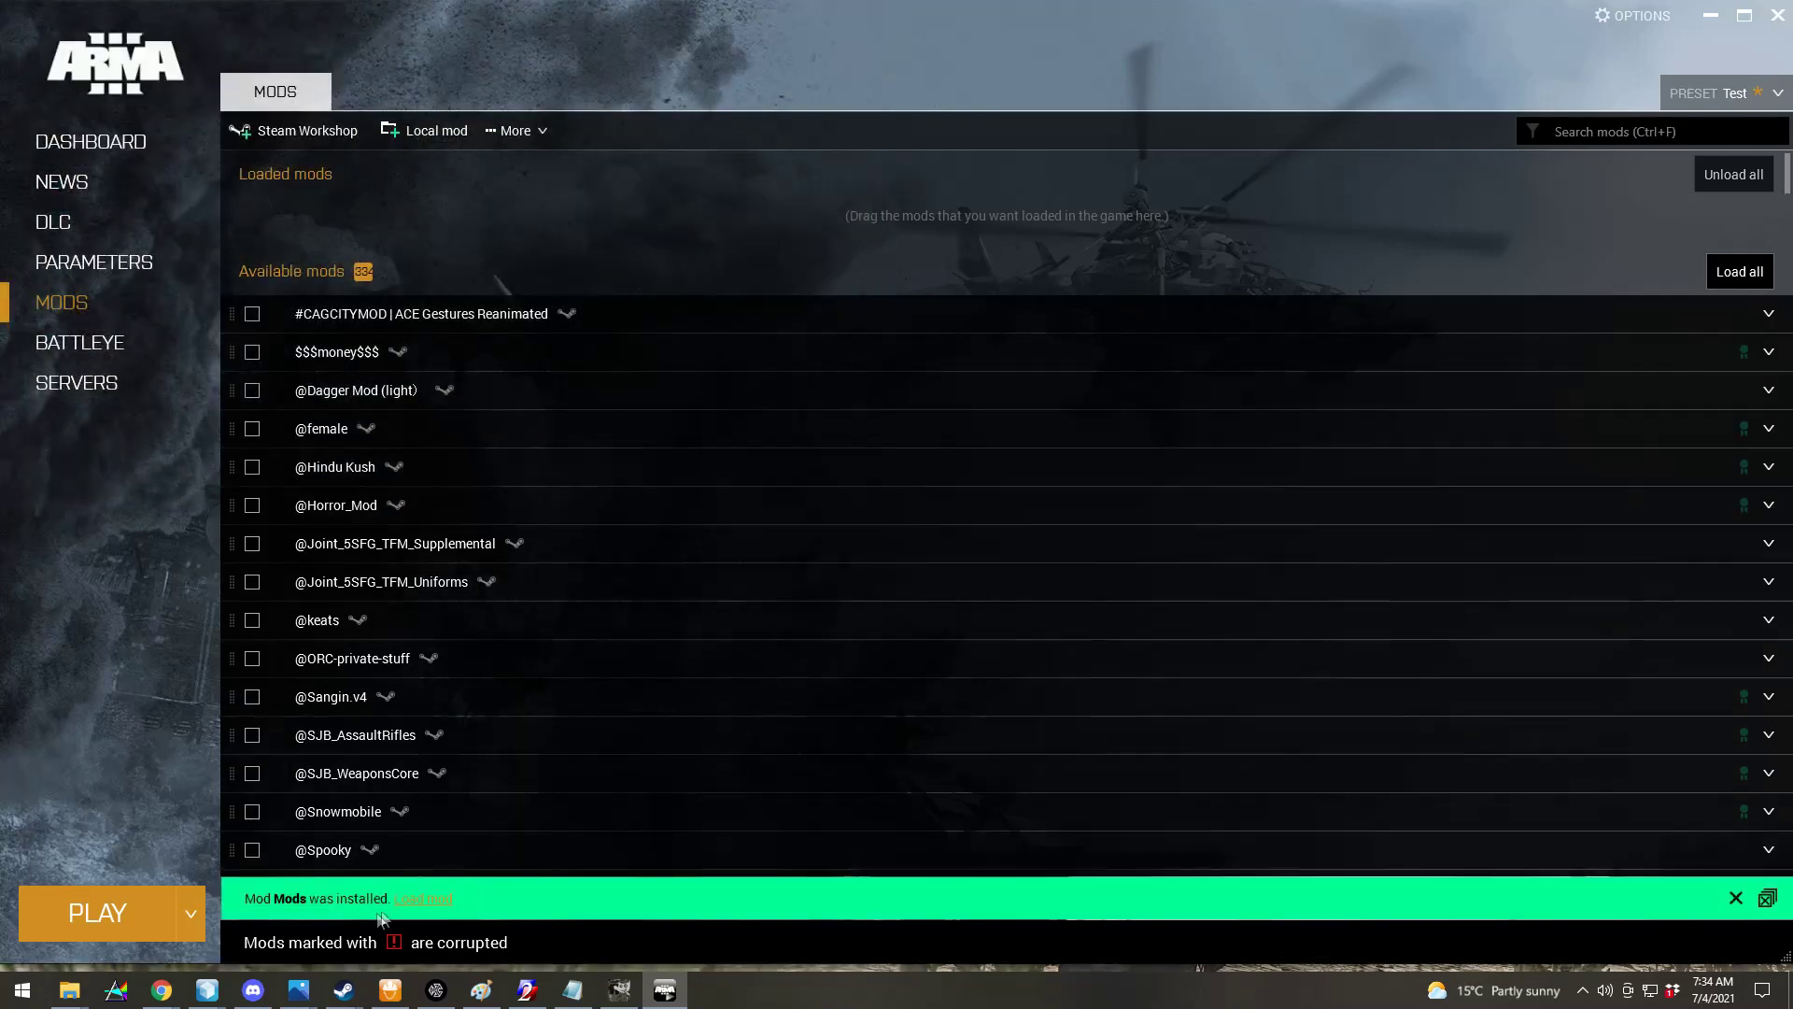
Step: Dismiss the 'Mod Mods was installed' notice and minimise the launcher
click(424, 900)
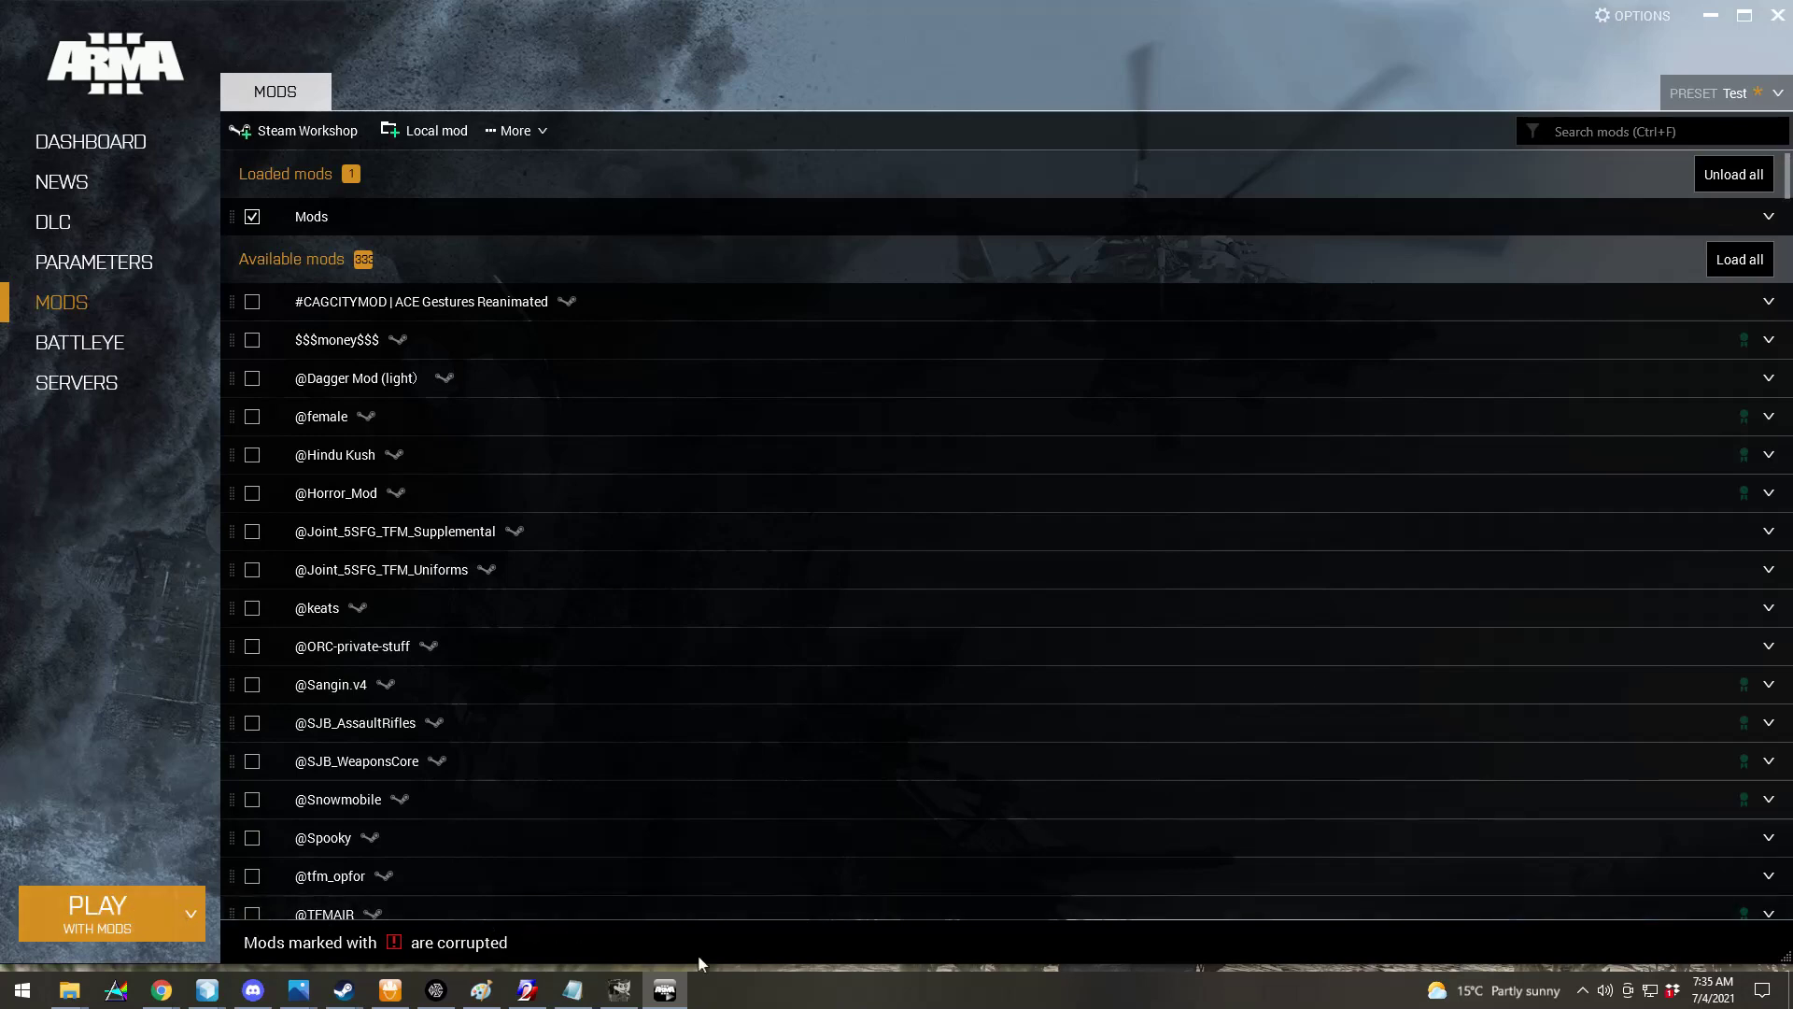
click(1711, 16)
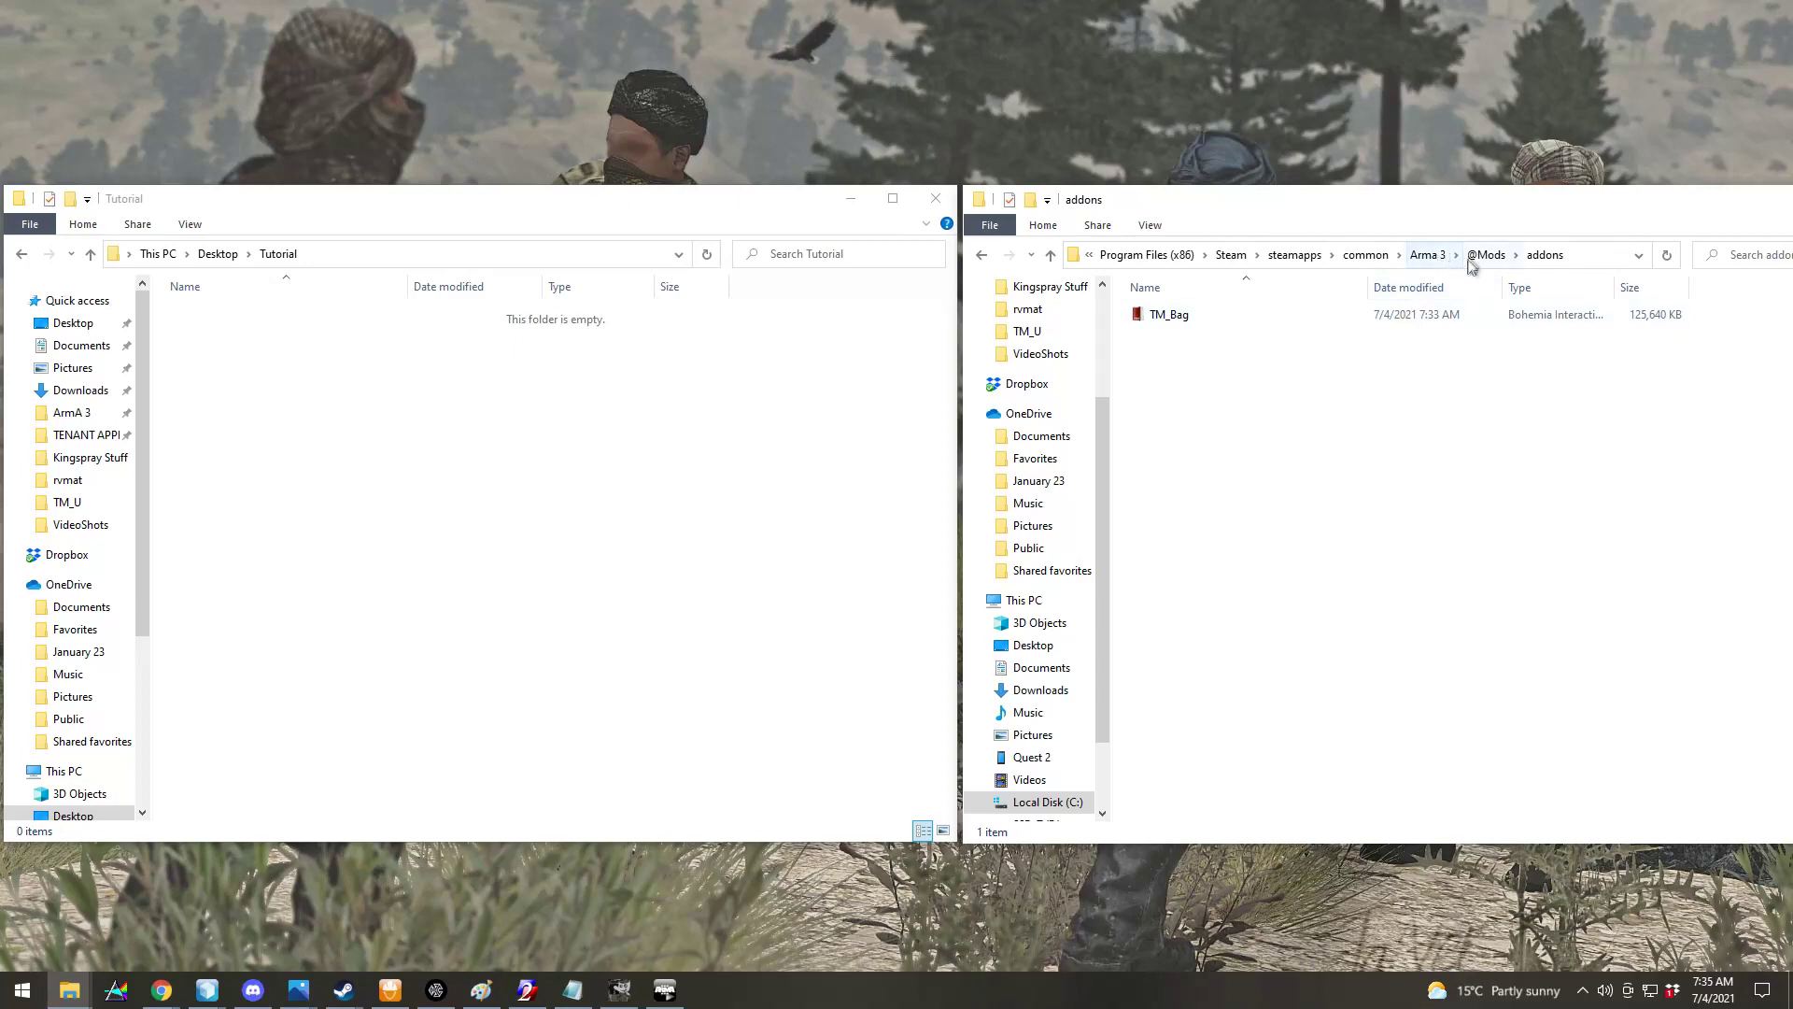
click(1427, 256)
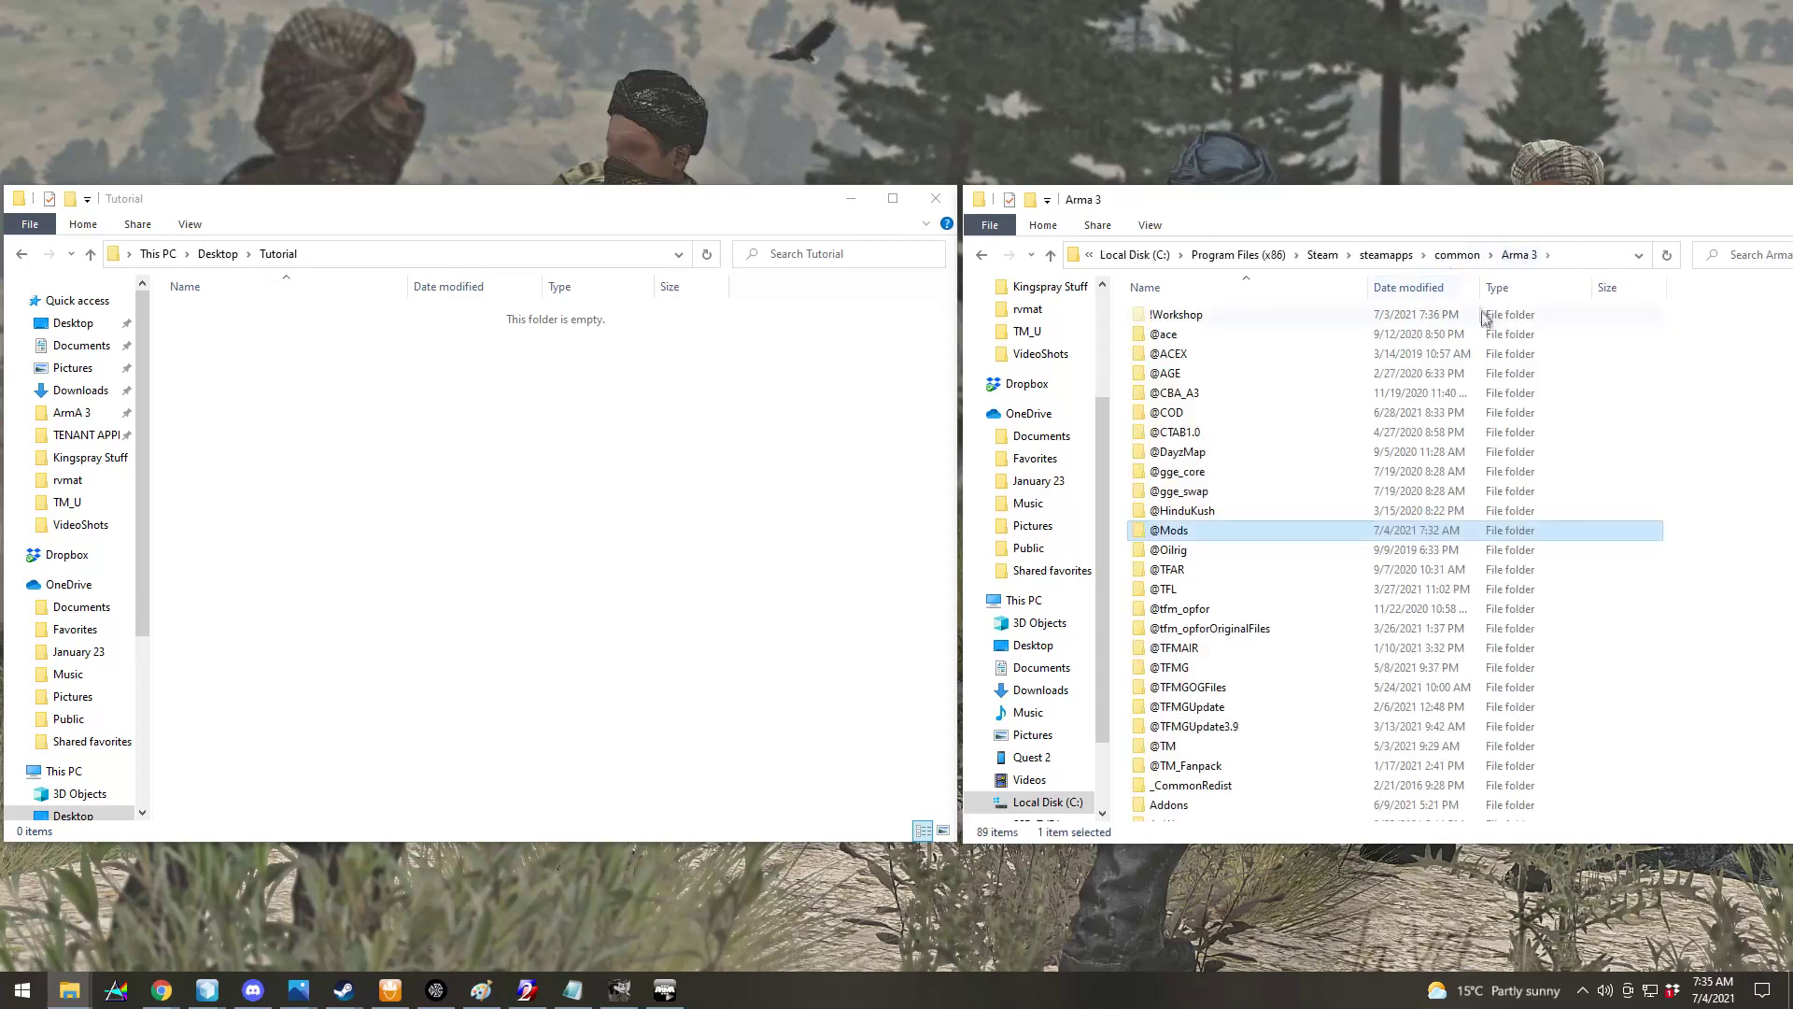
click(1200, 532)
click(1240, 533)
double_click(1227, 530)
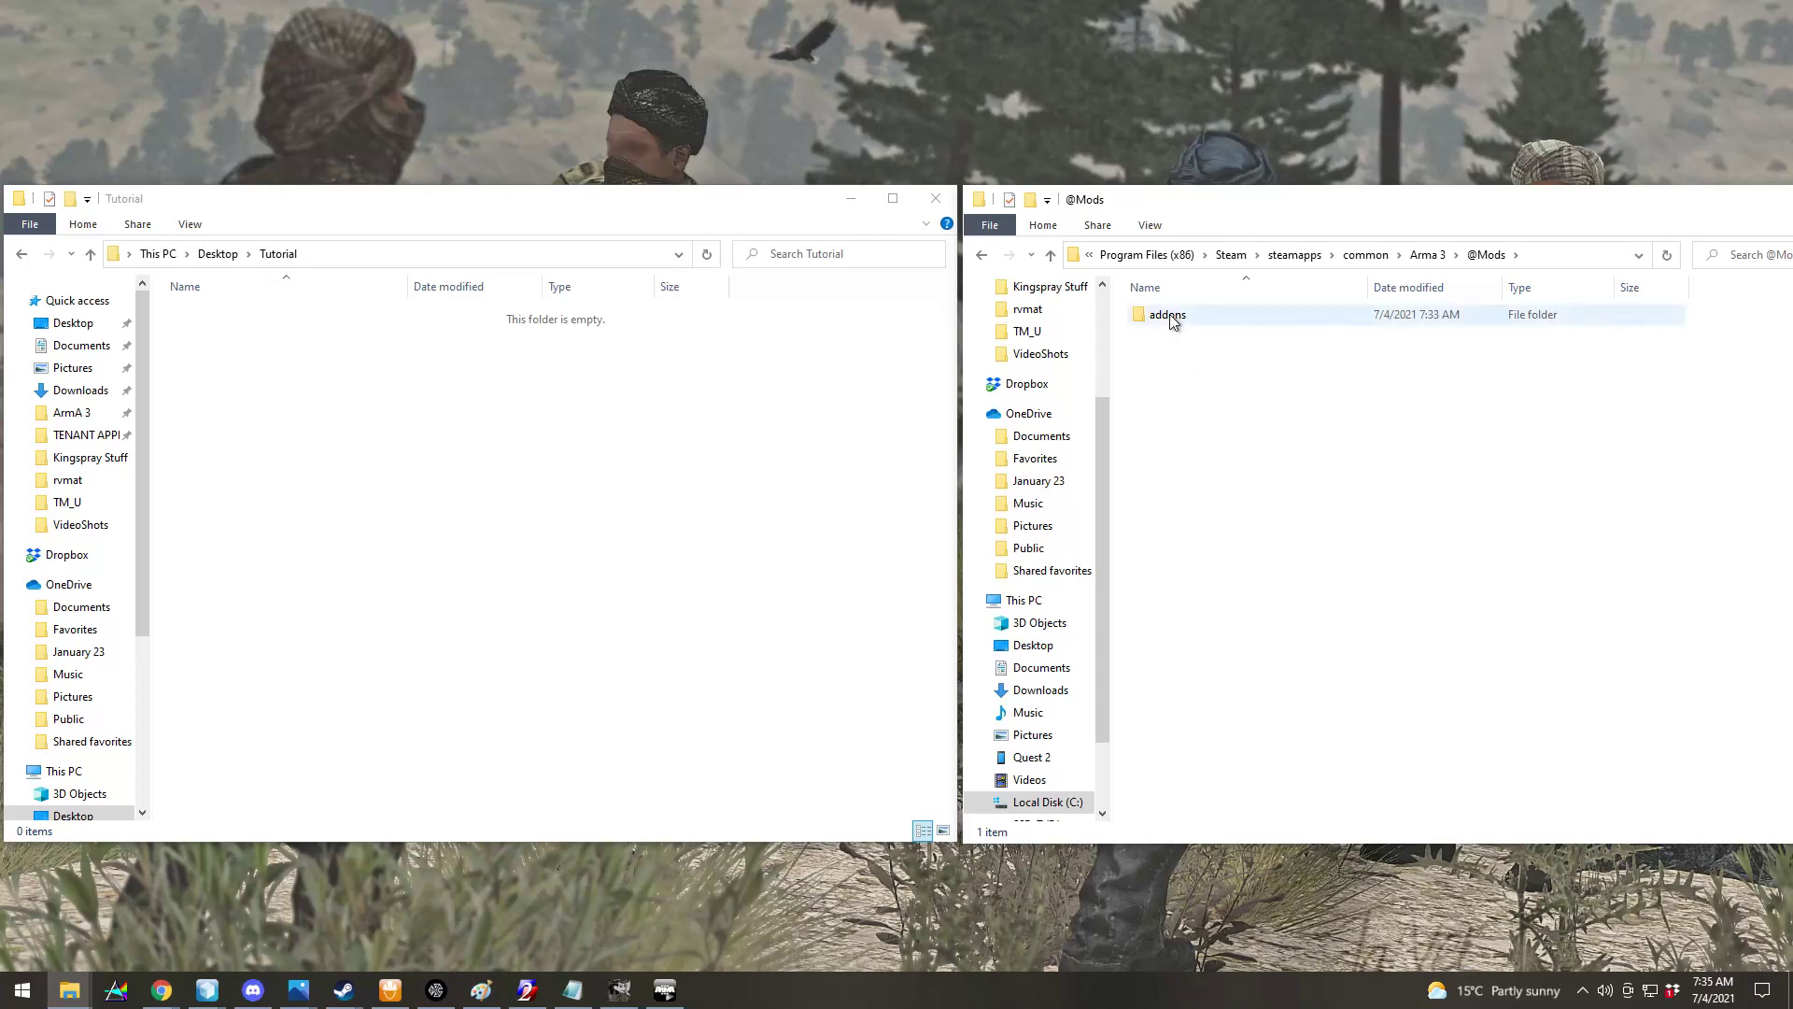
key(alt+Up)
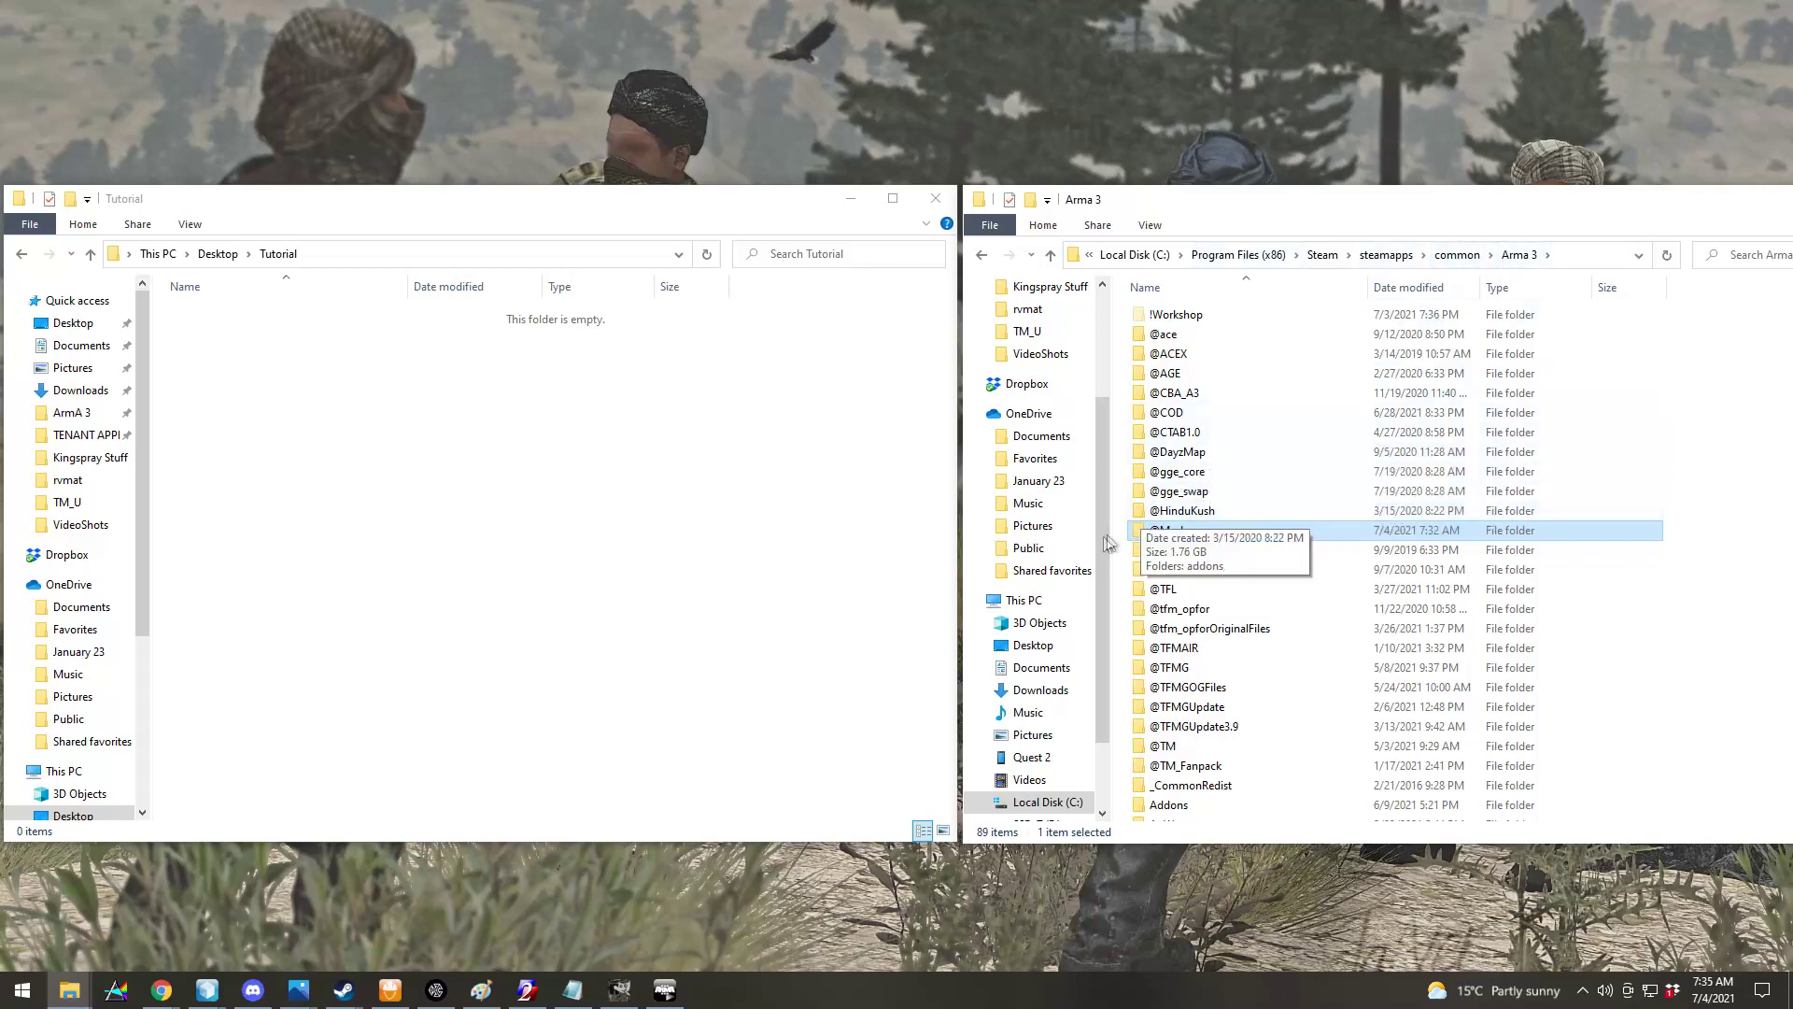
scroll(1061, 372, up, 2)
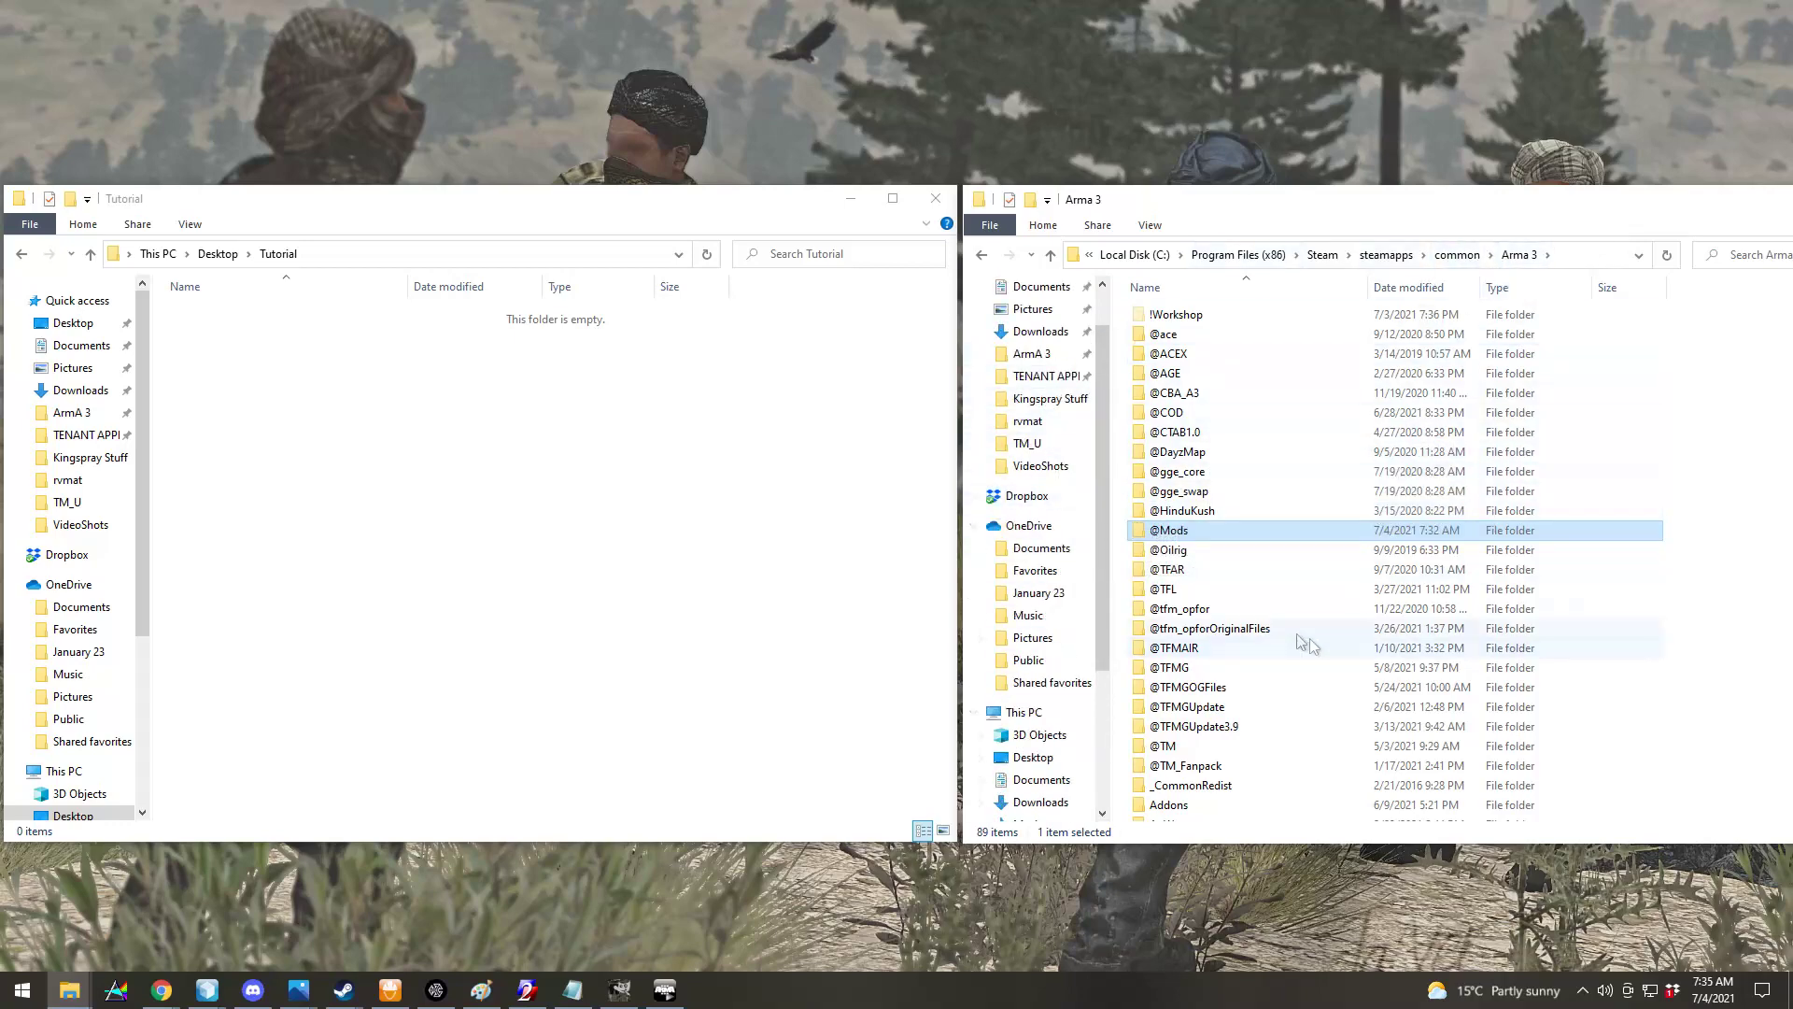
scroll(1248, 597, down, 4)
scroll(1316, 422, up, 4)
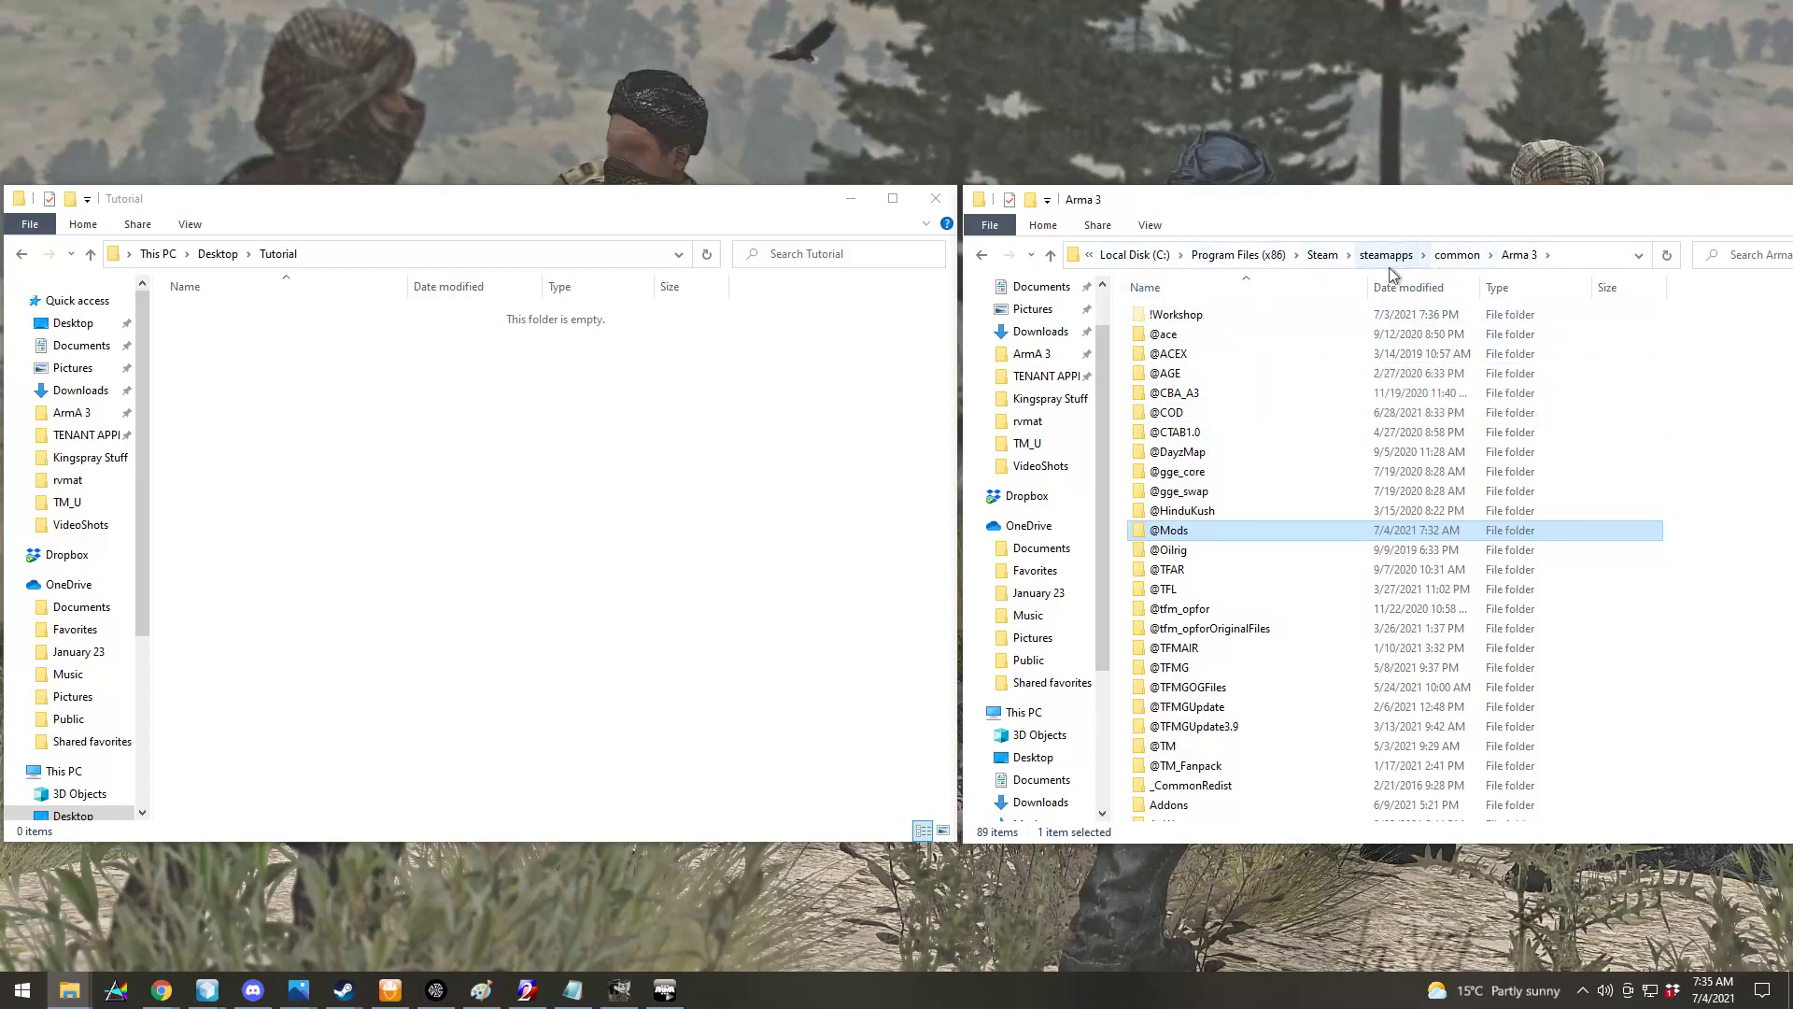
drag(1430, 219, 1256, 208)
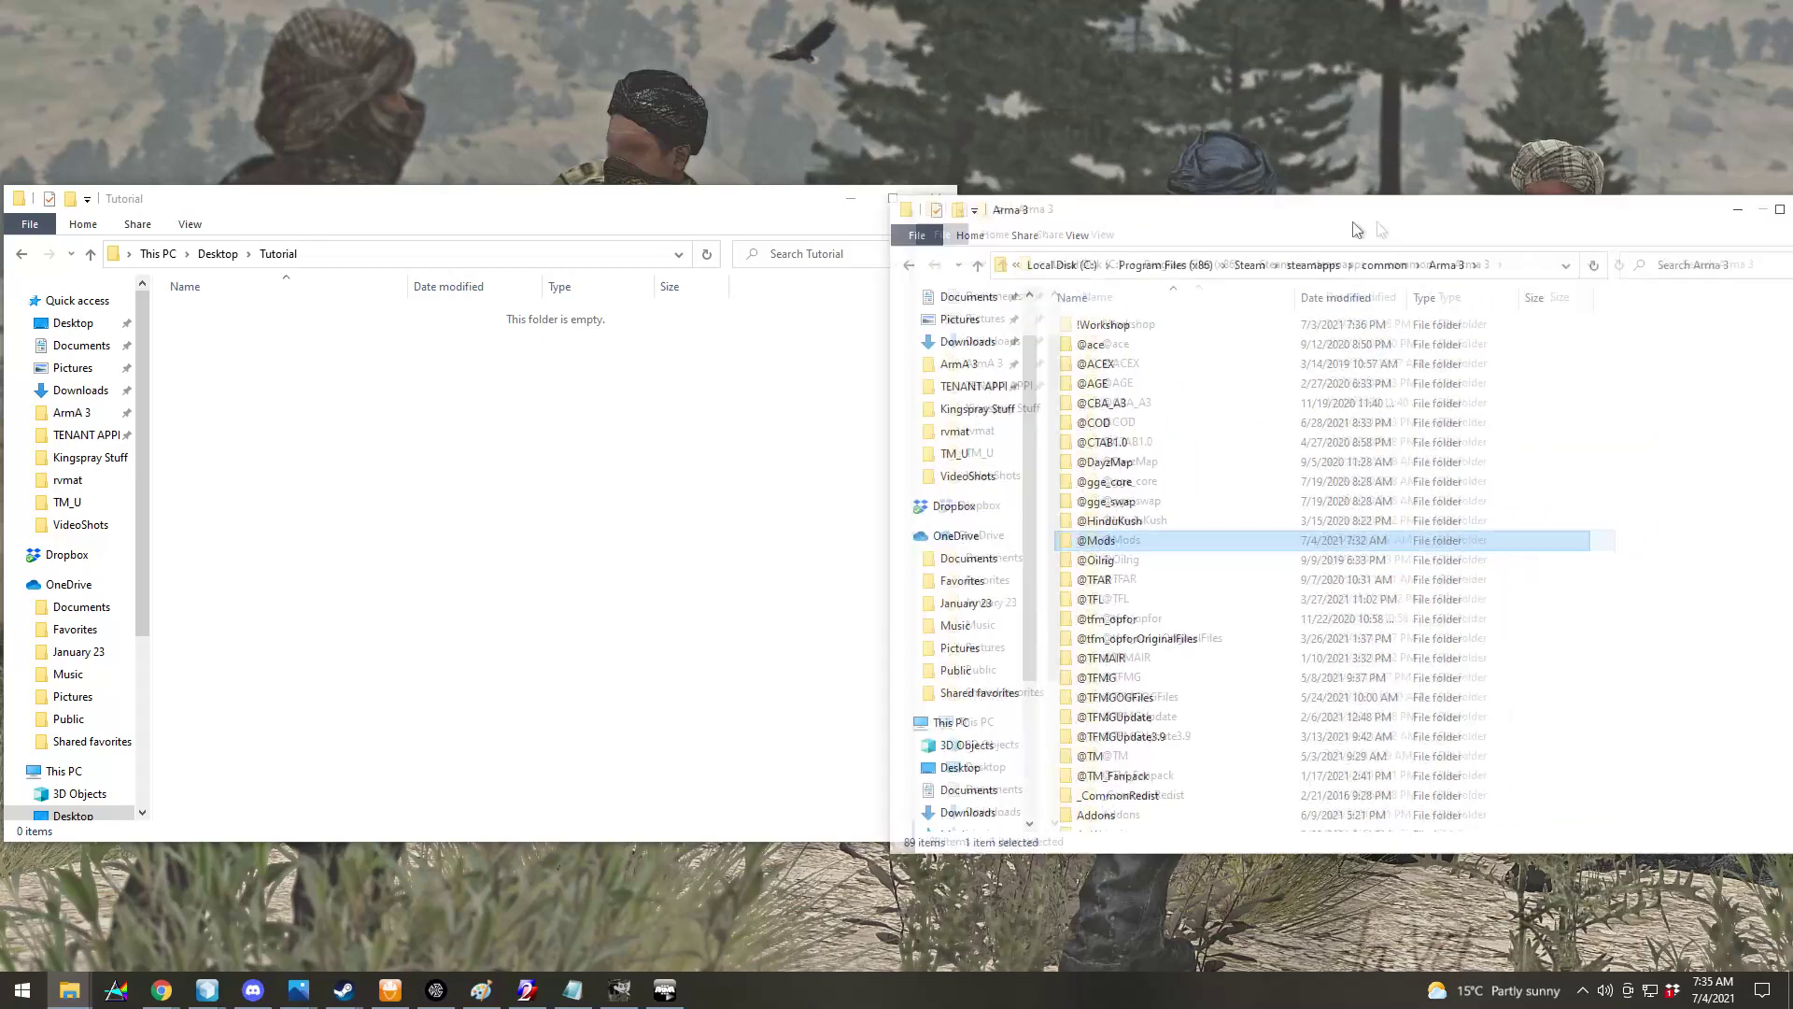